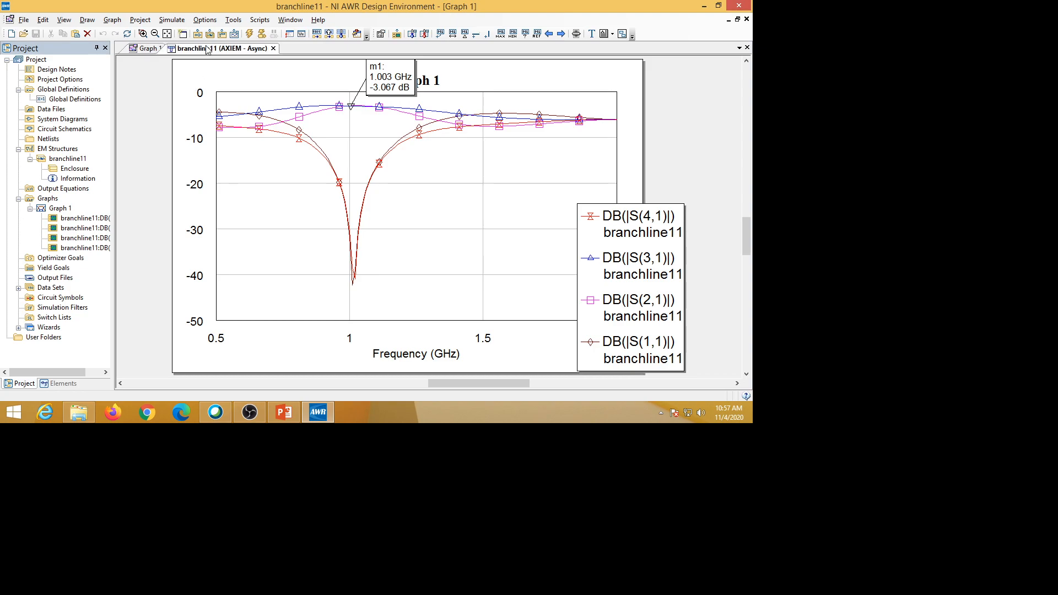
Review the branchline11 coupler layout, the Graph 1 S-parameter plot and the drawing-coordinates slide in PowerPoint, returning to AWR
left_click(224, 49)
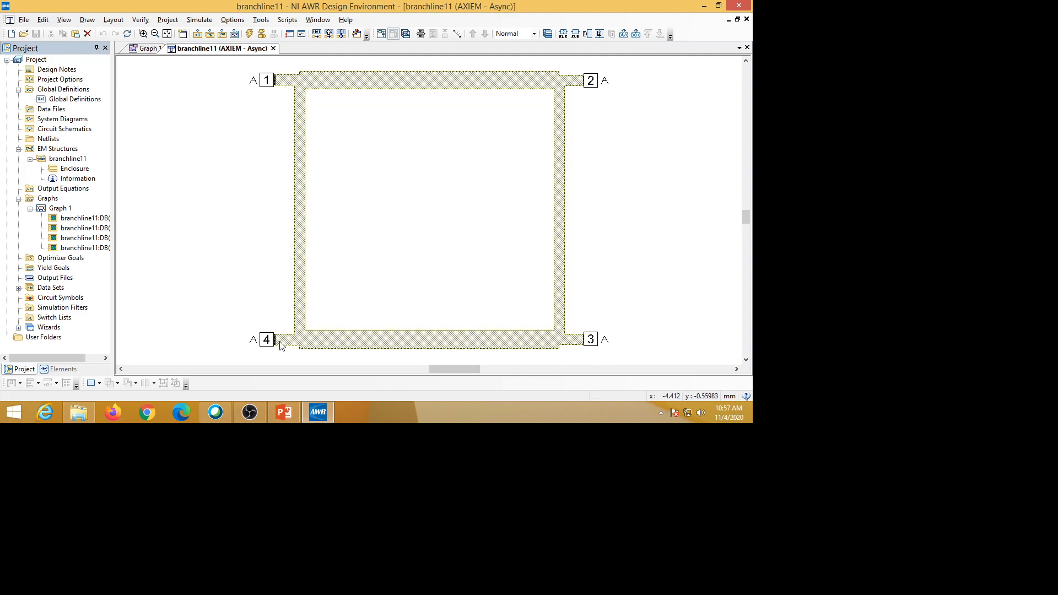
left_click(147, 48)
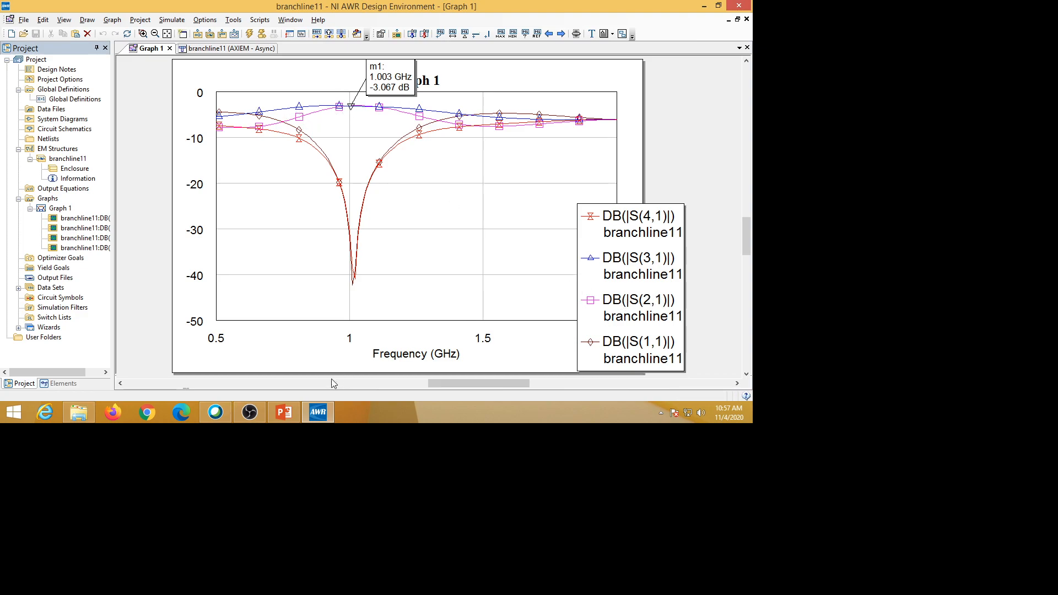
left_click(283, 412)
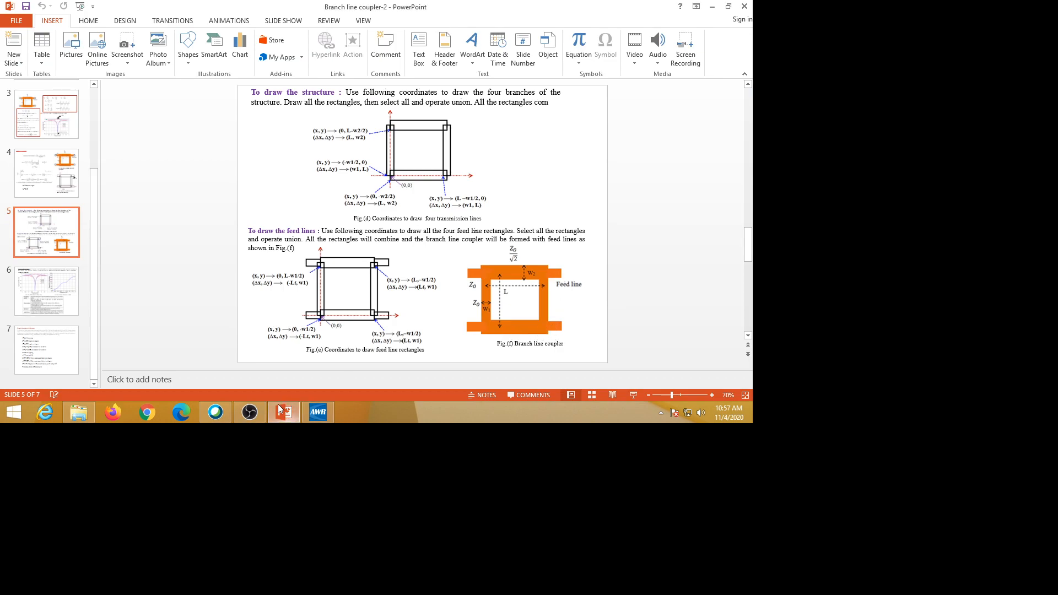
left_click(318, 412)
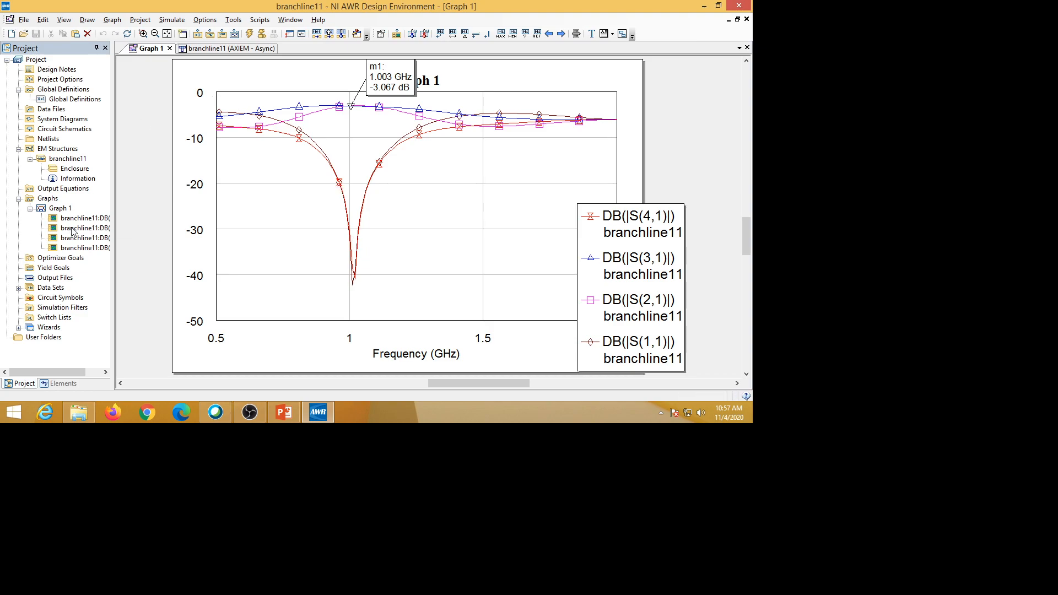
Start a new S-parameter measurement on Graph 1 with To Port Index 2
right_click(65, 210)
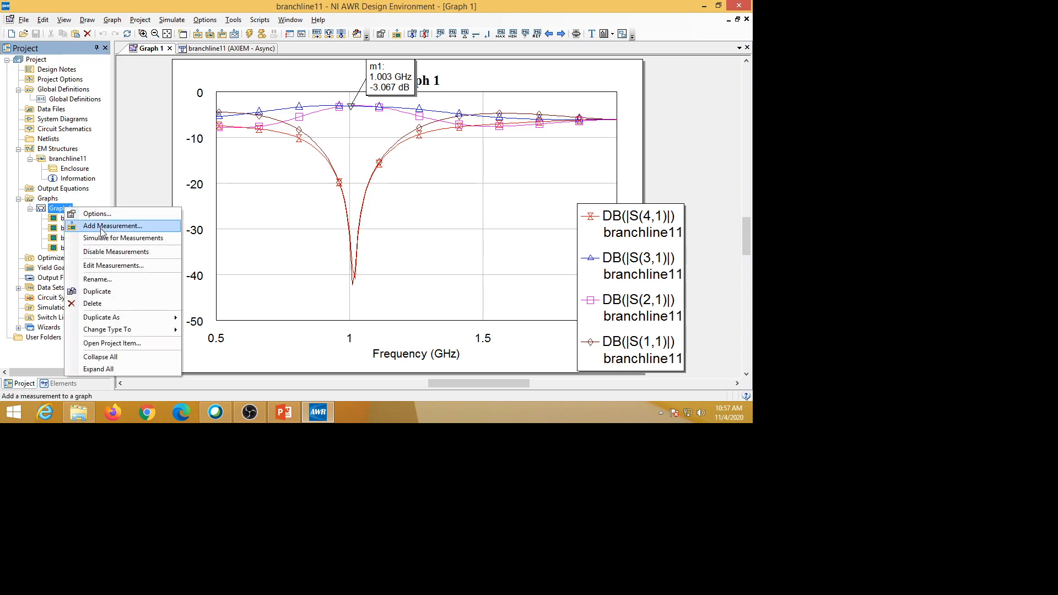
left_click(101, 227)
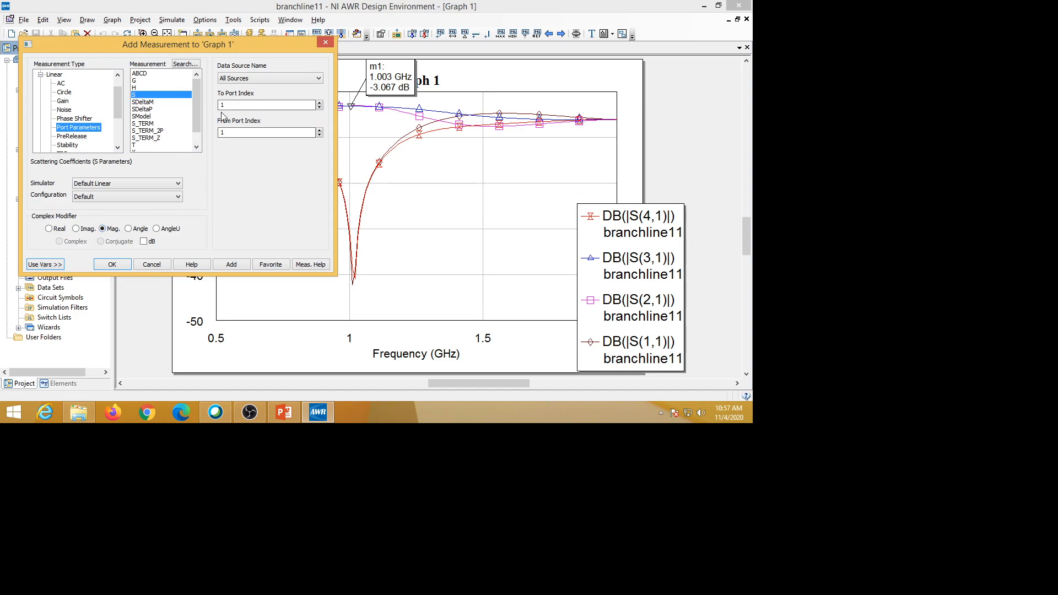
left_click(319, 103)
Switch to PowerPoint, examine the phase-difference procedure and the design specifications slide in slide show view, and return to AWR
left_click(284, 412)
scroll(440, 292, "down", 5)
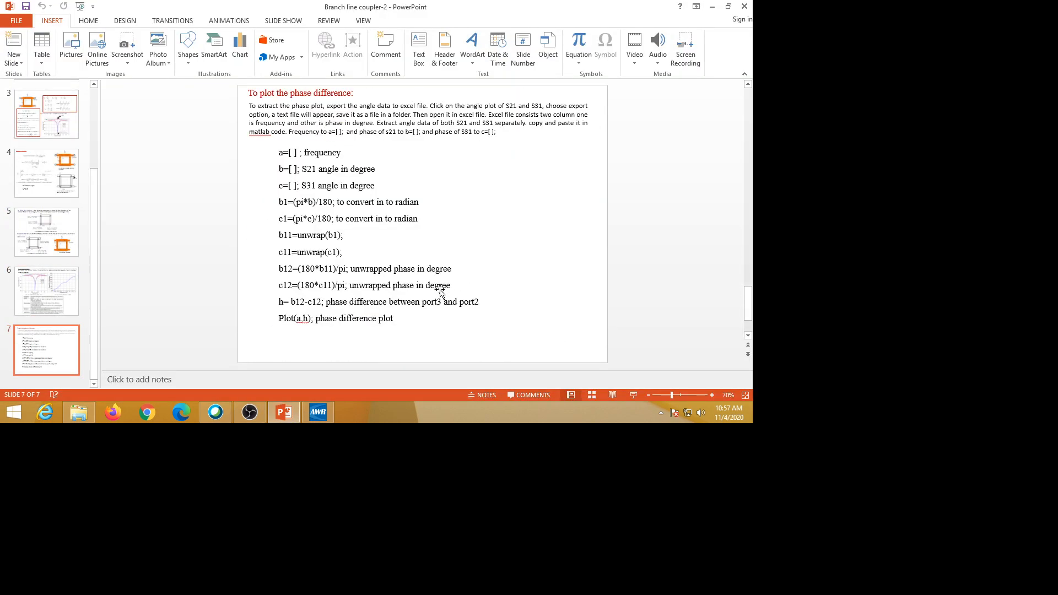
left_click(632, 395)
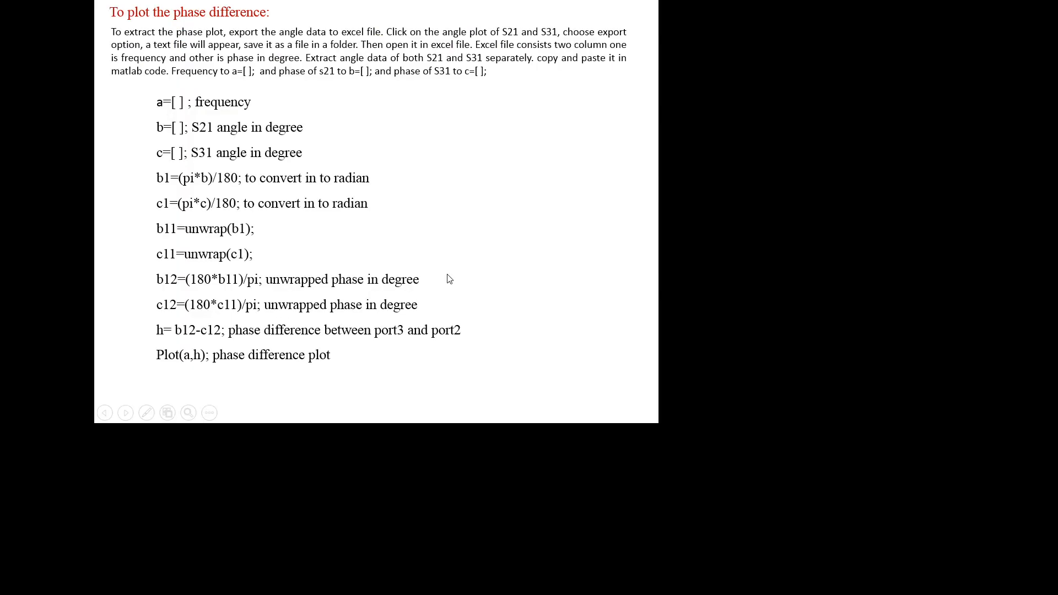
key("Escape")
scroll(406, 254, "up", 2)
scroll(389, 243, "up", 2)
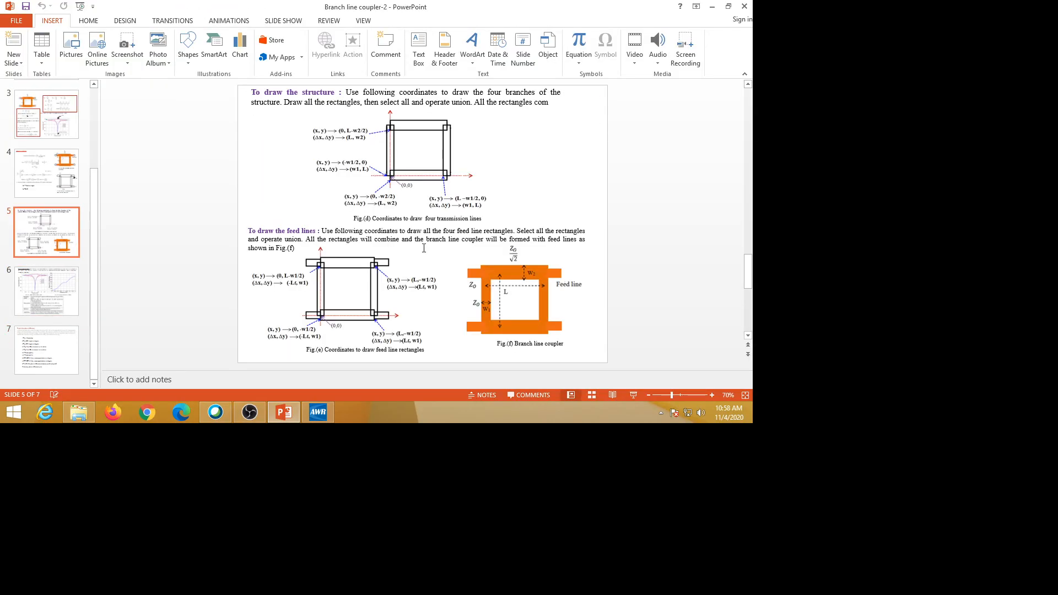
scroll(562, 224, "down", 2)
left_click(634, 395)
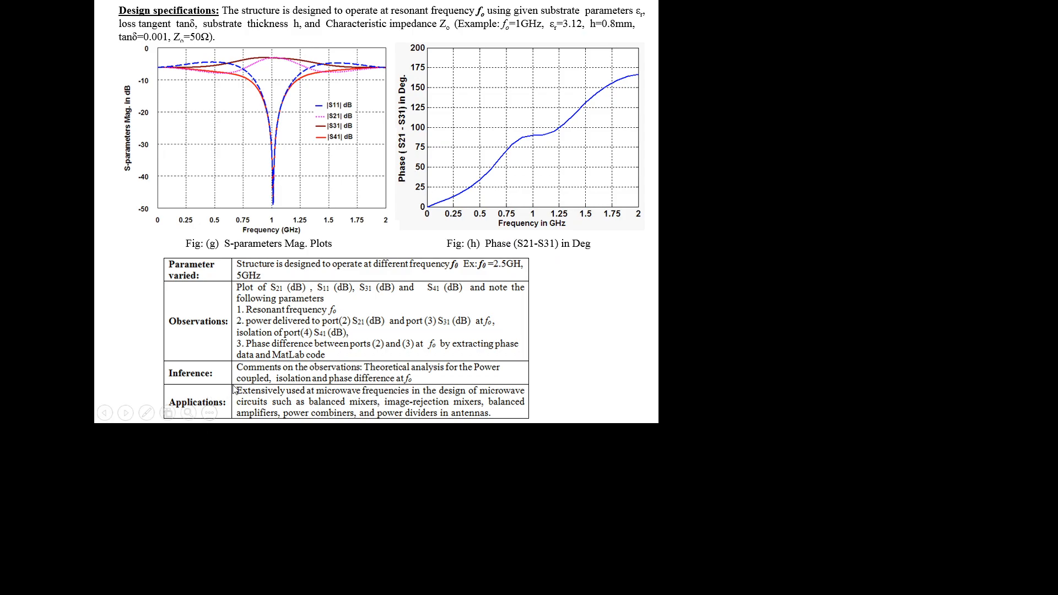
key("Escape")
left_click(319, 417)
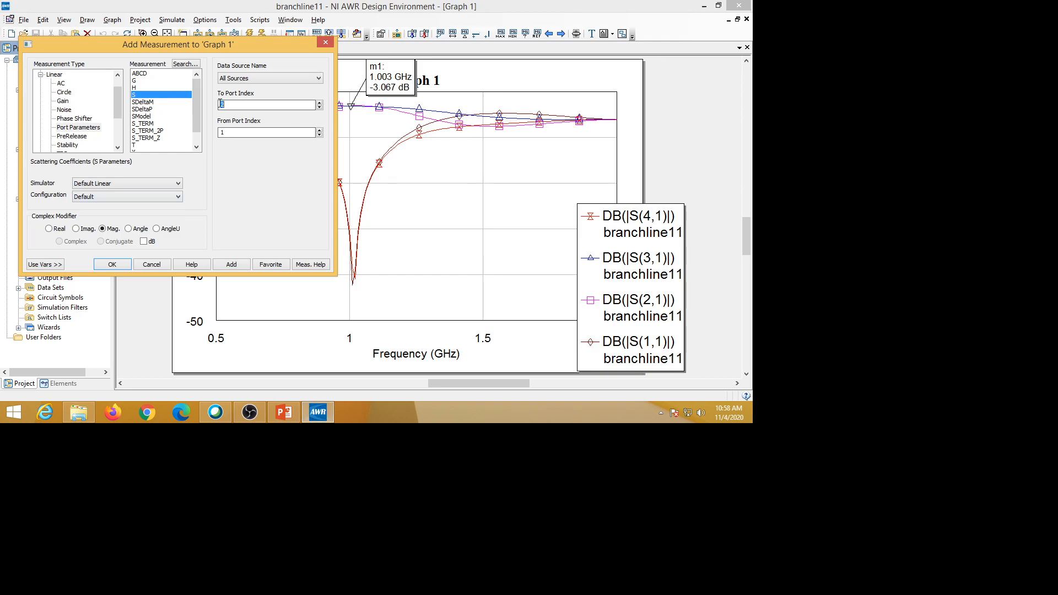
Add the angle measurements S(2,1) and S(3,1) of data source branchline11 to Graph 1
left_click(318, 78)
left_click(237, 95)
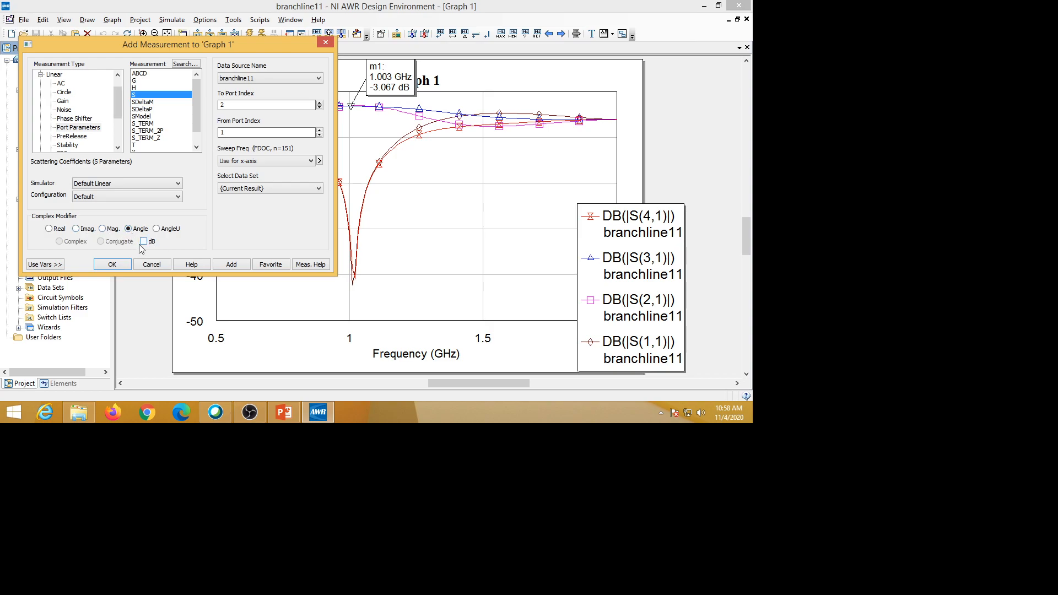
left_click(230, 266)
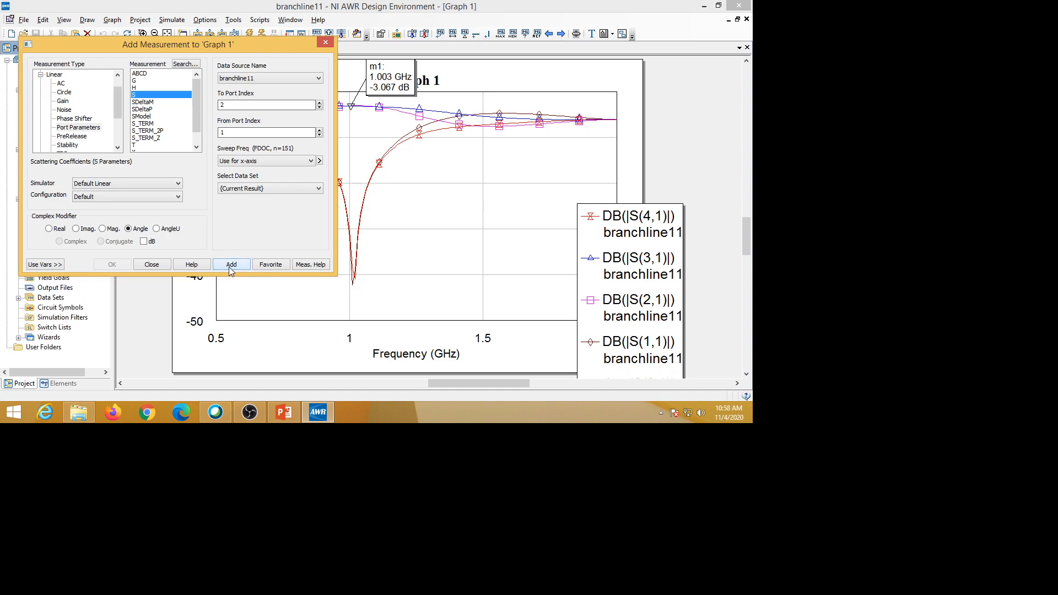
left_click(319, 103)
left_click(236, 265)
left_click(153, 264)
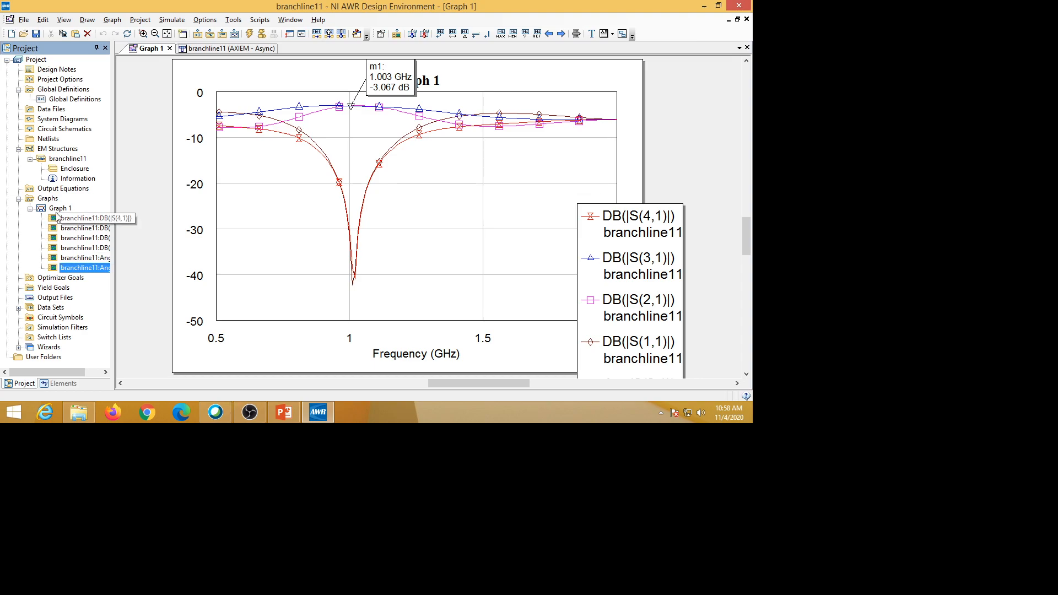
Delete the two angle measurements S(2,1) and S(3,1) from Graph 1
left_click(58, 261)
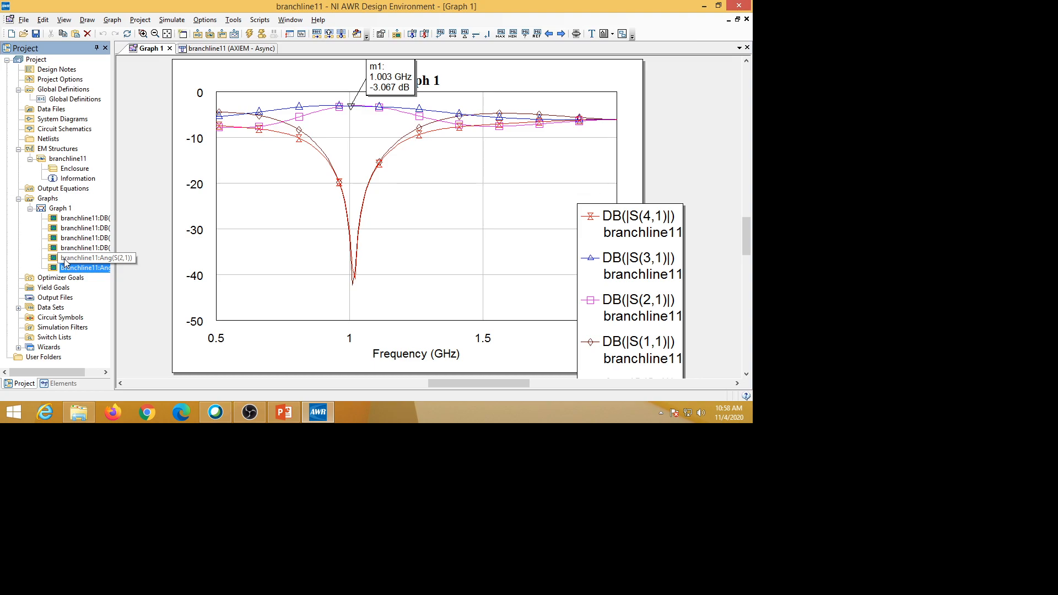
right_click(65, 260)
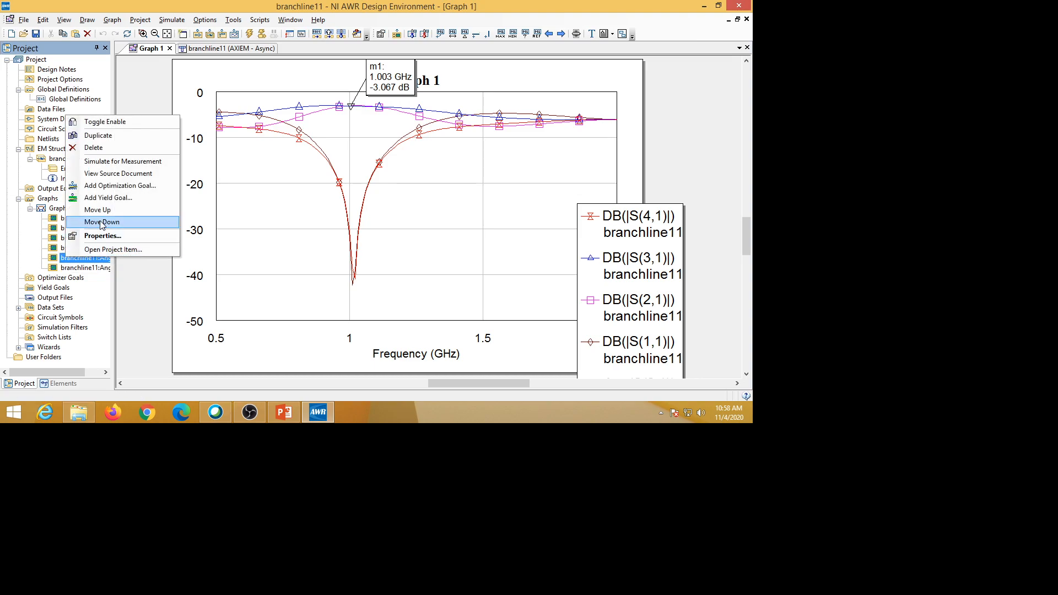
left_click(95, 148)
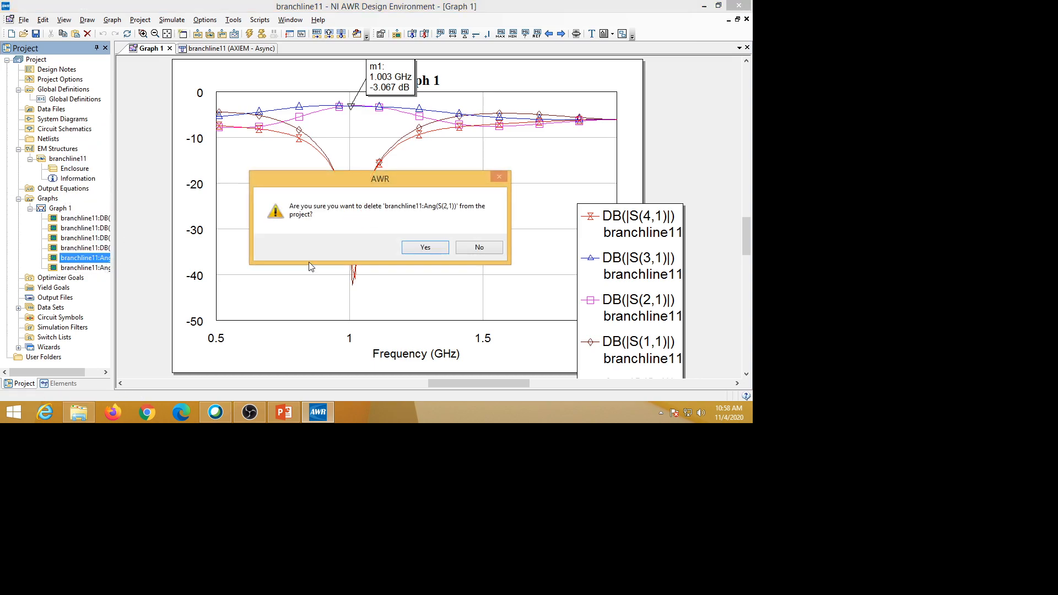
left_click(426, 248)
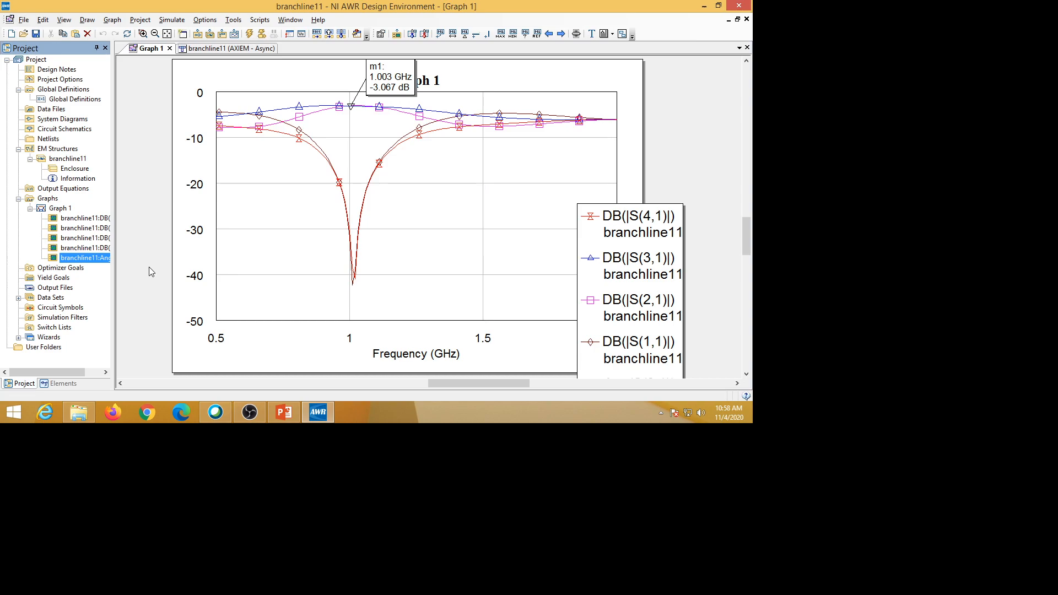
right_click(108, 262)
left_click(138, 150)
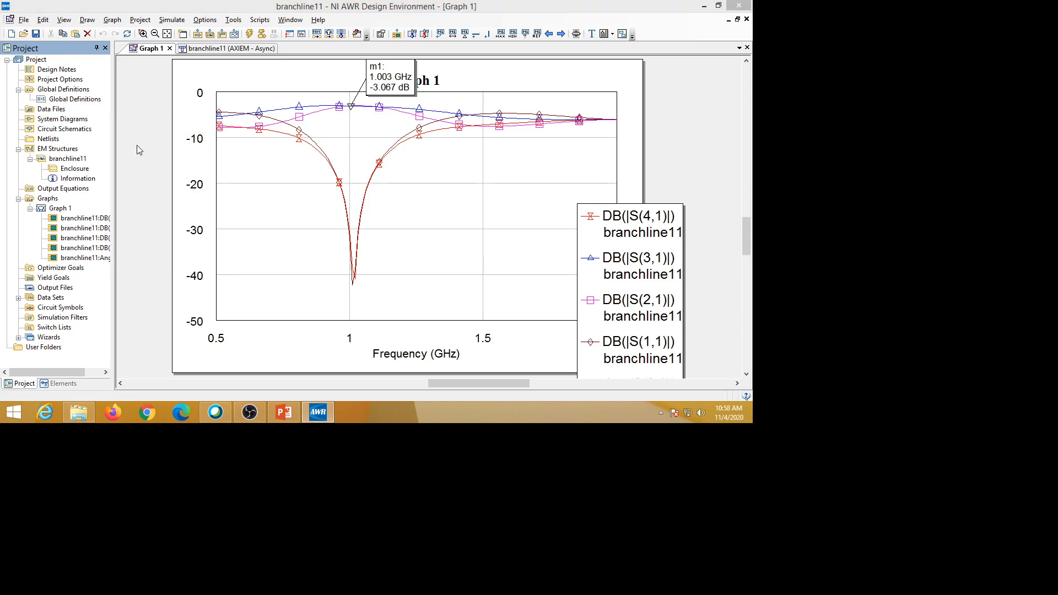
left_click(423, 246)
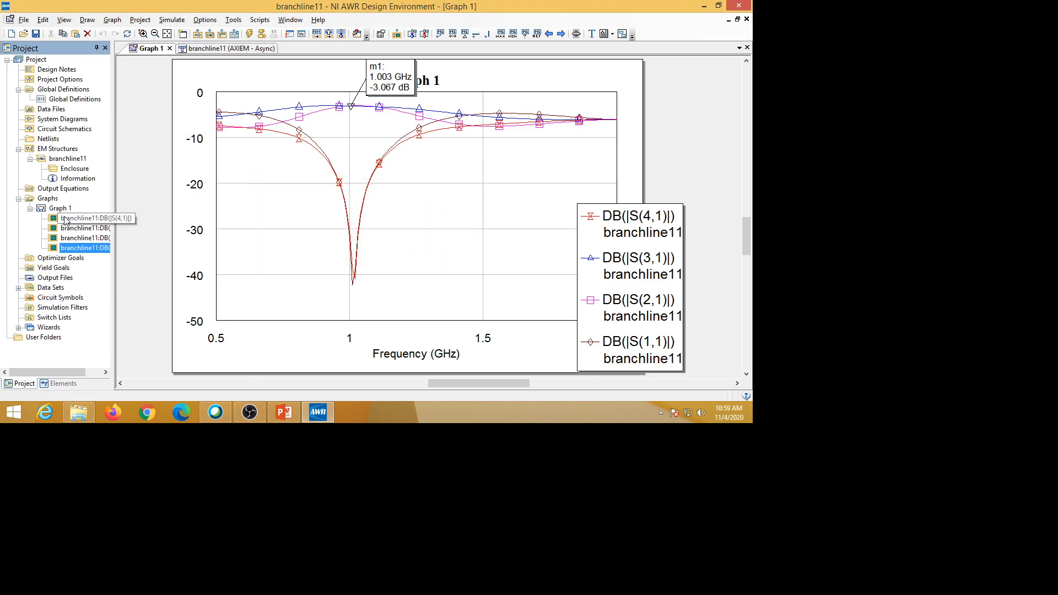
Create a new rectangular graph in the project, keeping the suggested name Graph 2
right_click(49, 200)
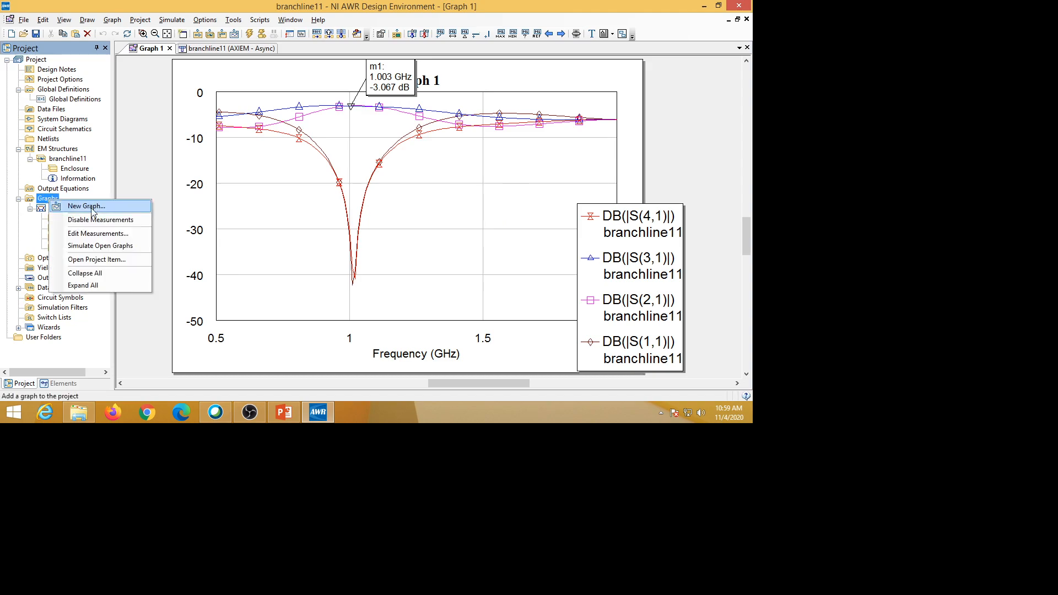
left_click(93, 211)
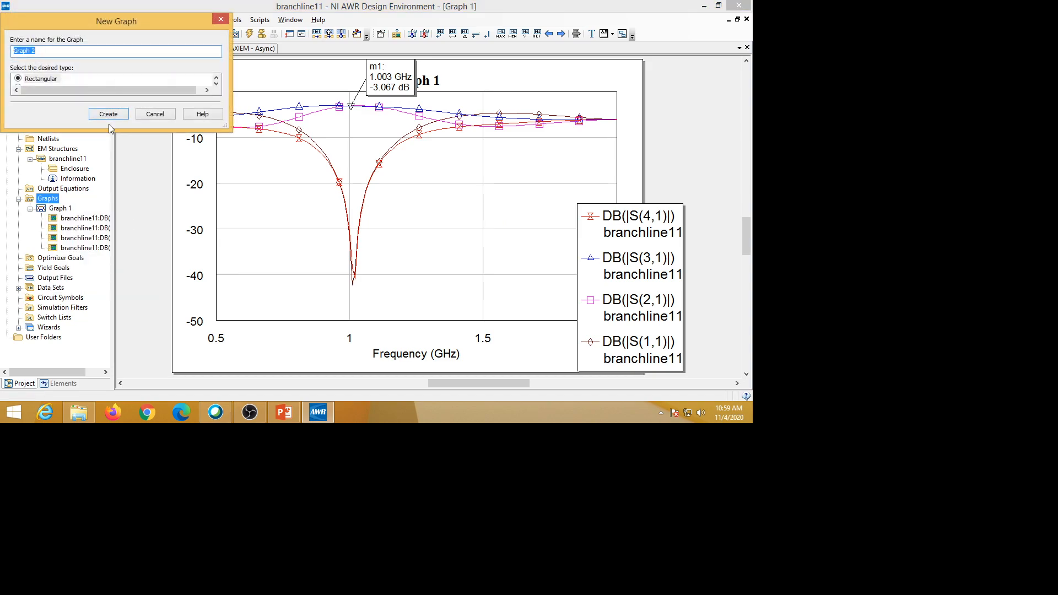
left_click(108, 115)
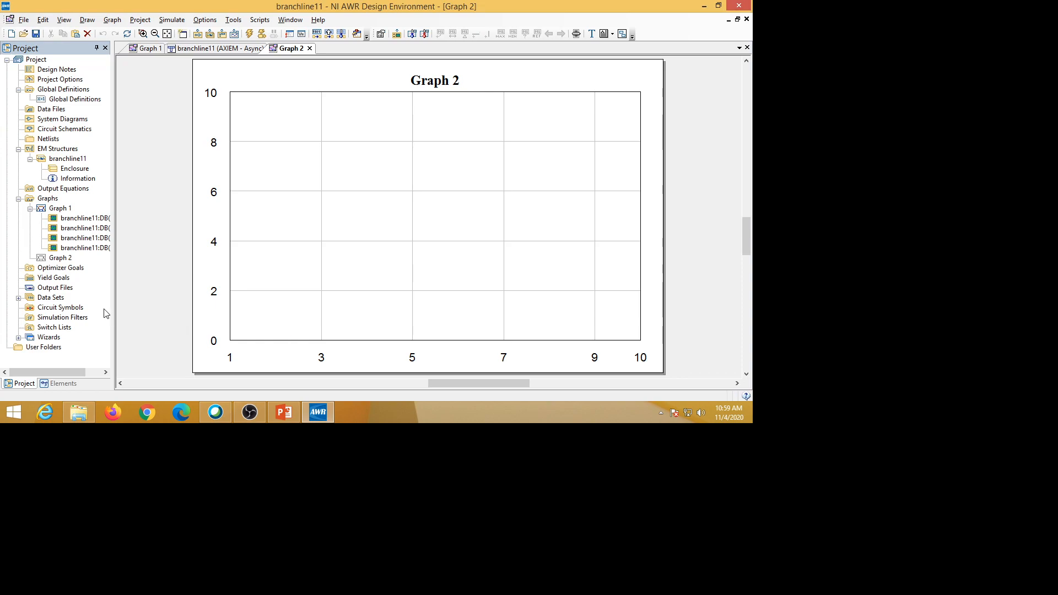
Add the branchline11 angle measurements S(2,1) and S(3,1) to Graph 2 and simulate to plot them
right_click(56, 258)
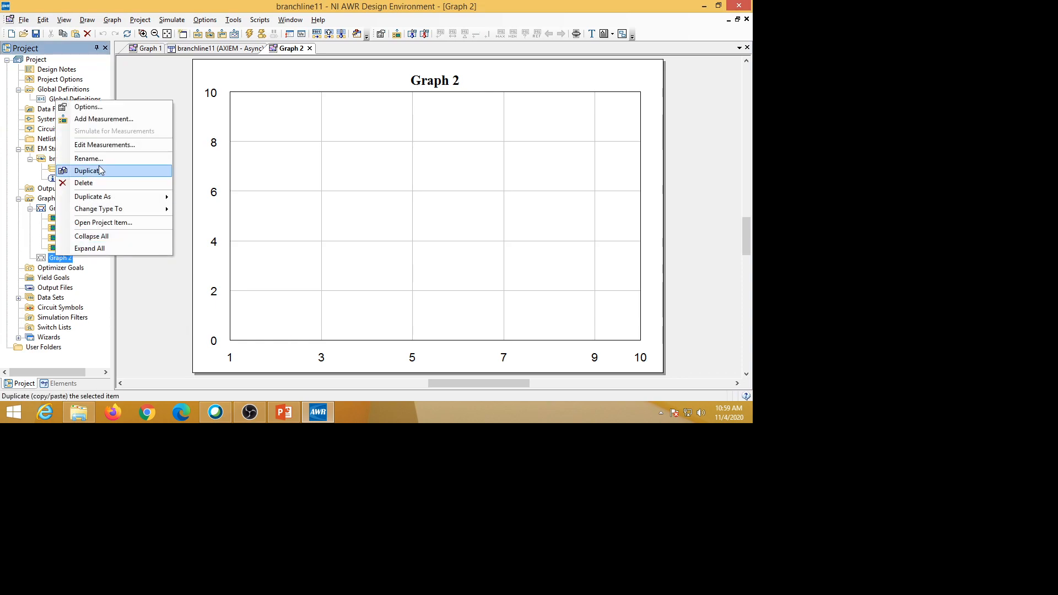
left_click(99, 119)
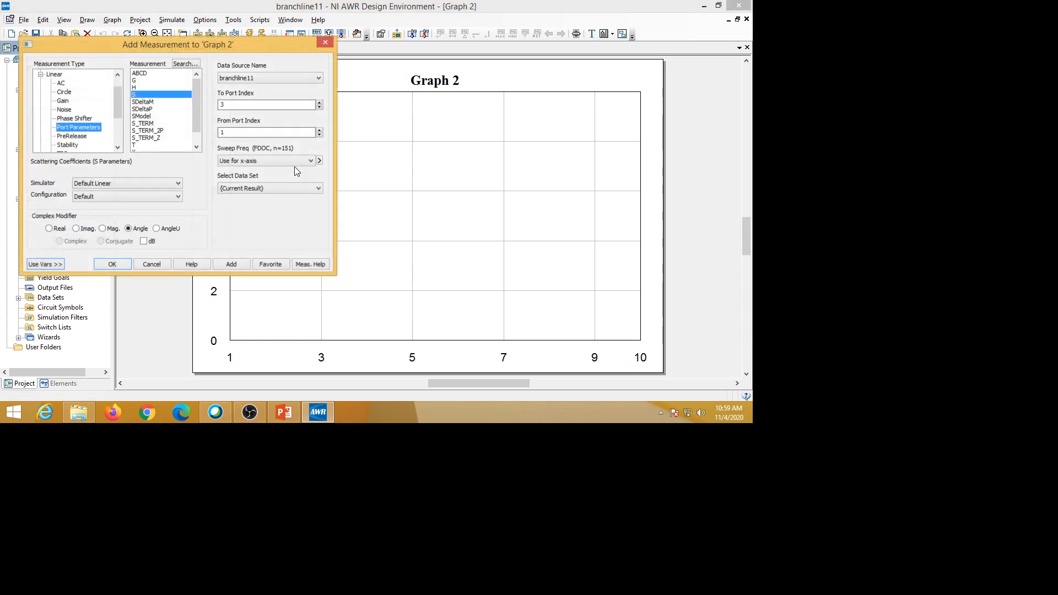
left_click(319, 108)
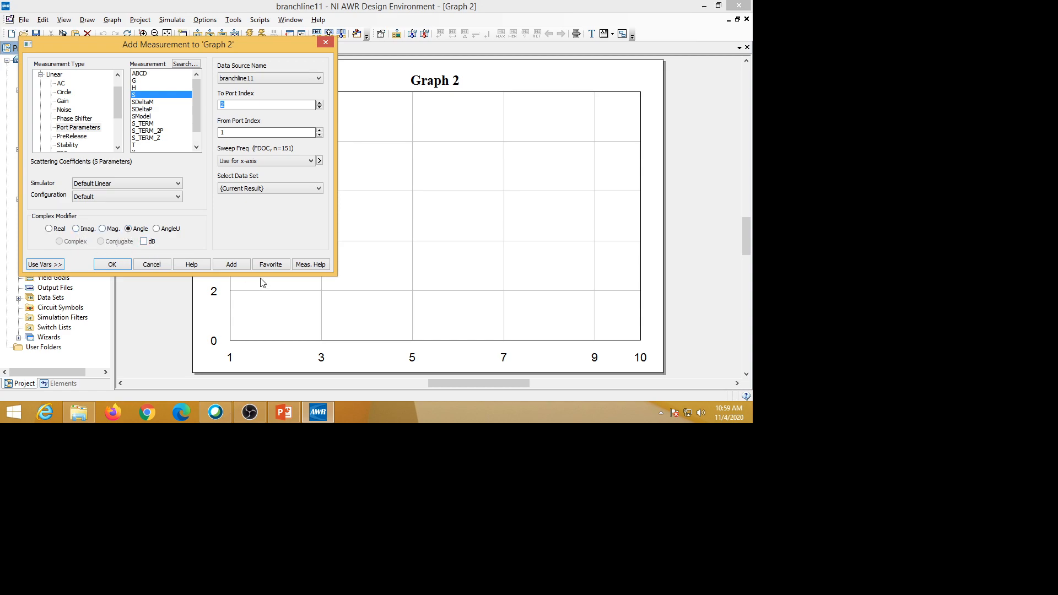
left_click(233, 266)
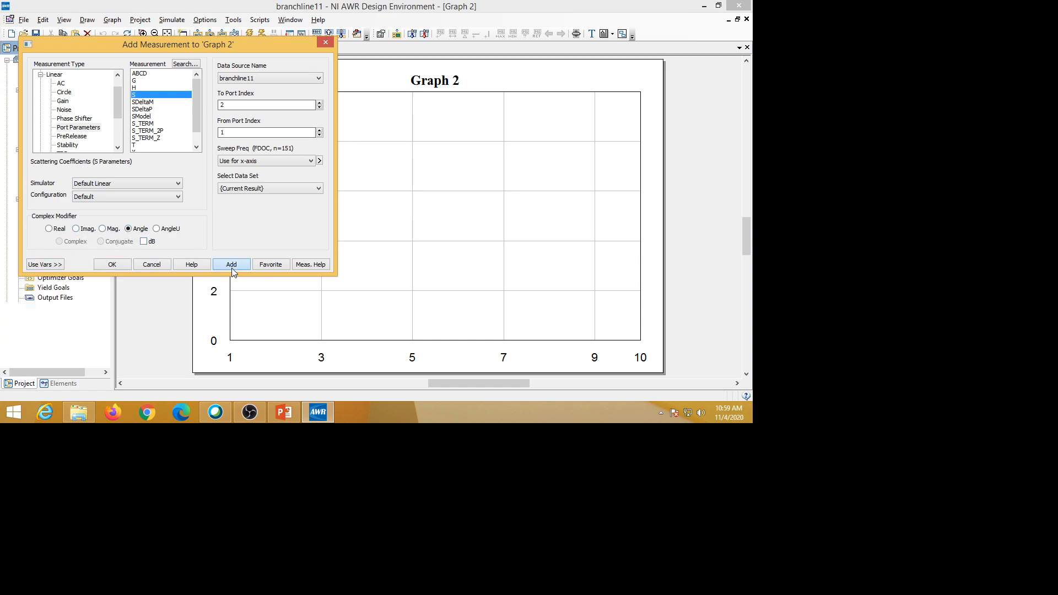
left_click(319, 102)
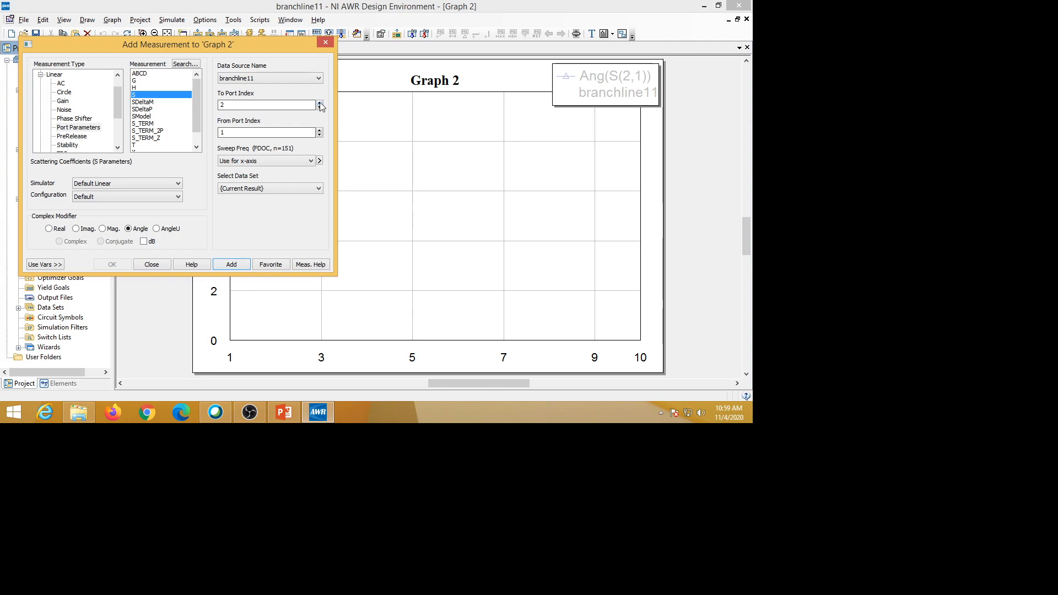
left_click(234, 263)
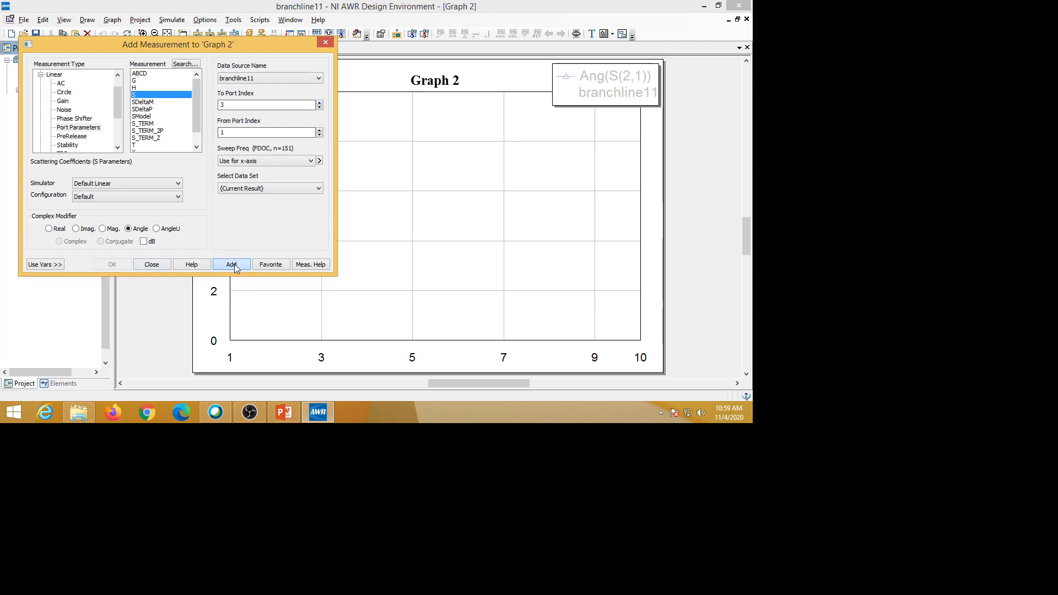
left_click(154, 264)
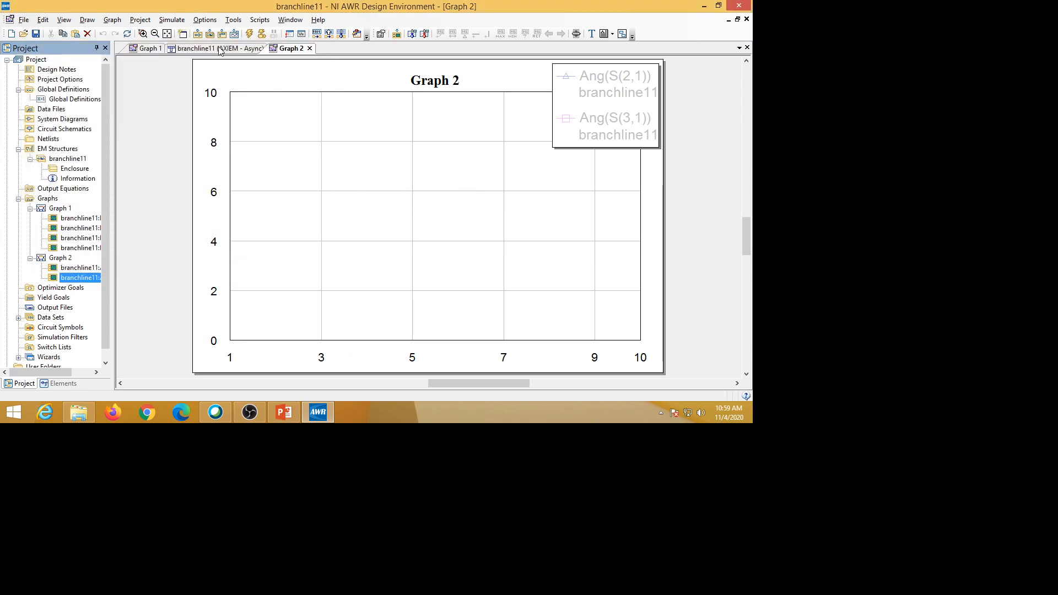
left_click(250, 35)
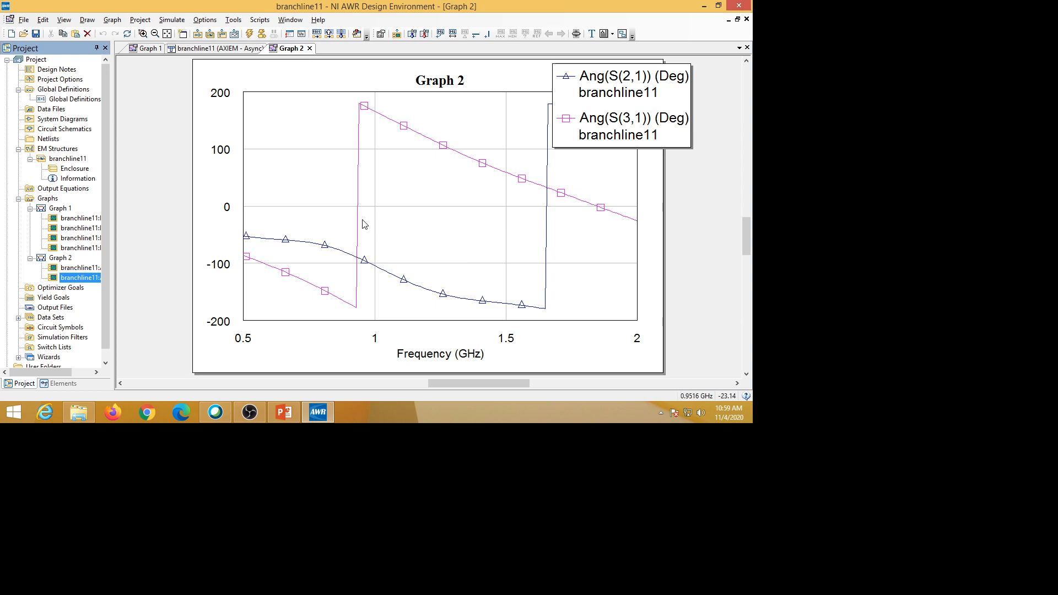
Compare the simulated angle curves in Graph 2 with the Phase (S21-S31) figure on the PowerPoint slide, ending in AWR
left_click(284, 413)
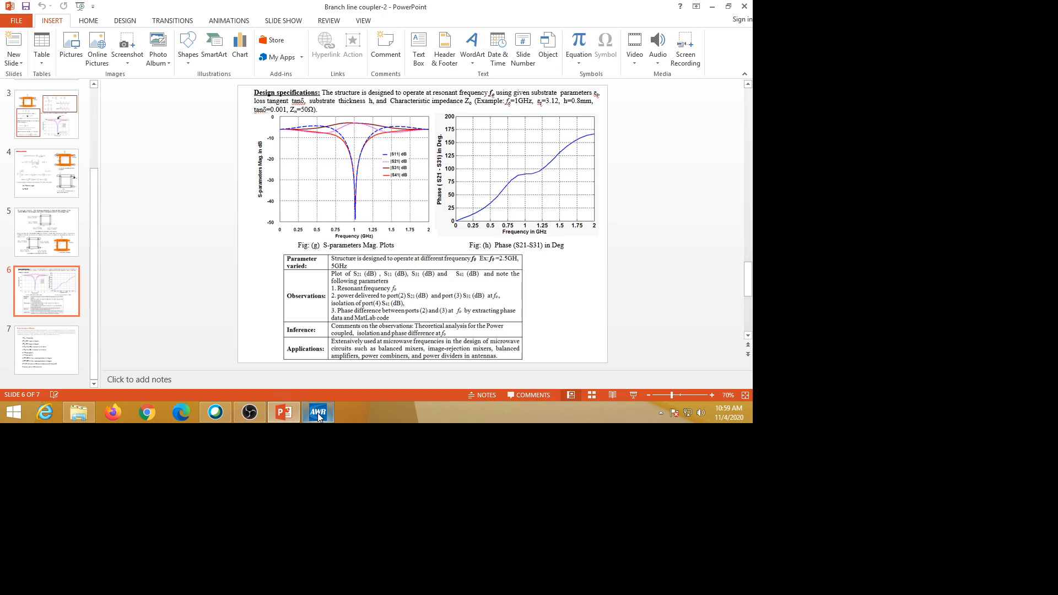
mouse_move(319, 417)
left_click(322, 339)
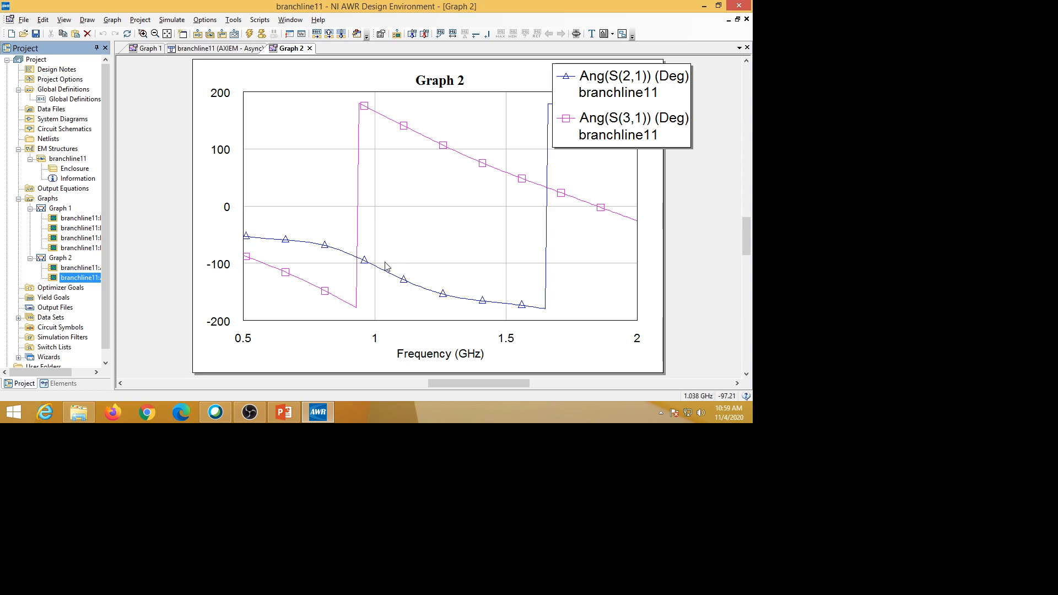
left_click(285, 413)
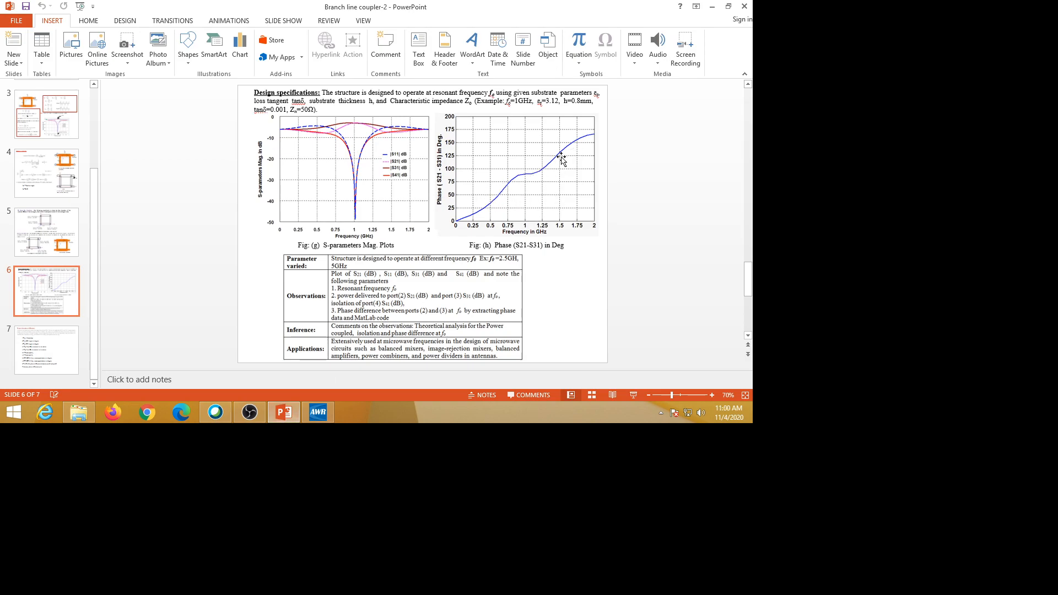
left_click(321, 419)
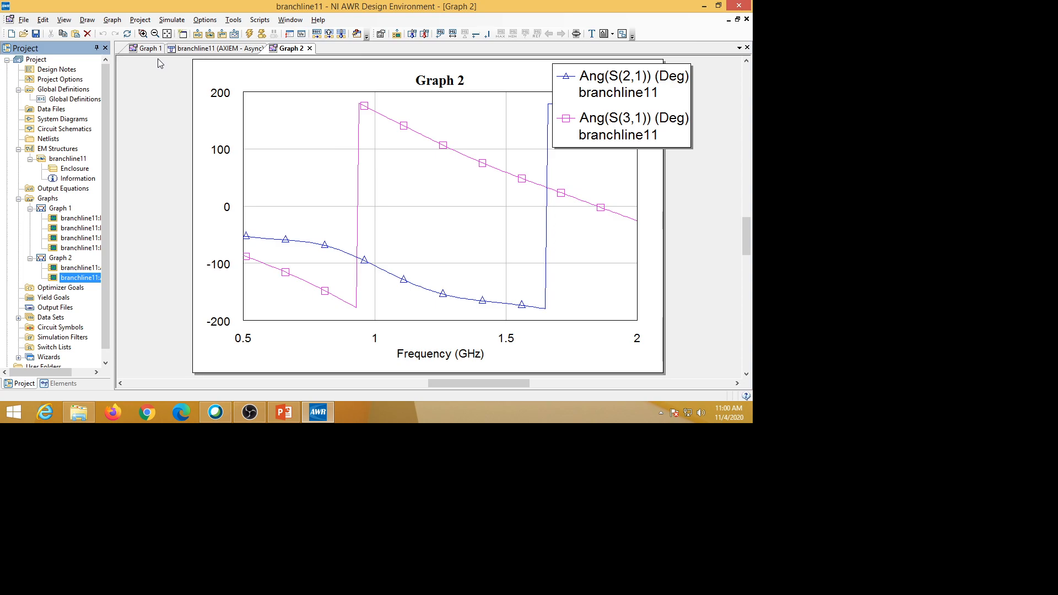
Export Graph 2's trace data to the Desktop as a tab-delimited text file named phase
left_click(24, 20)
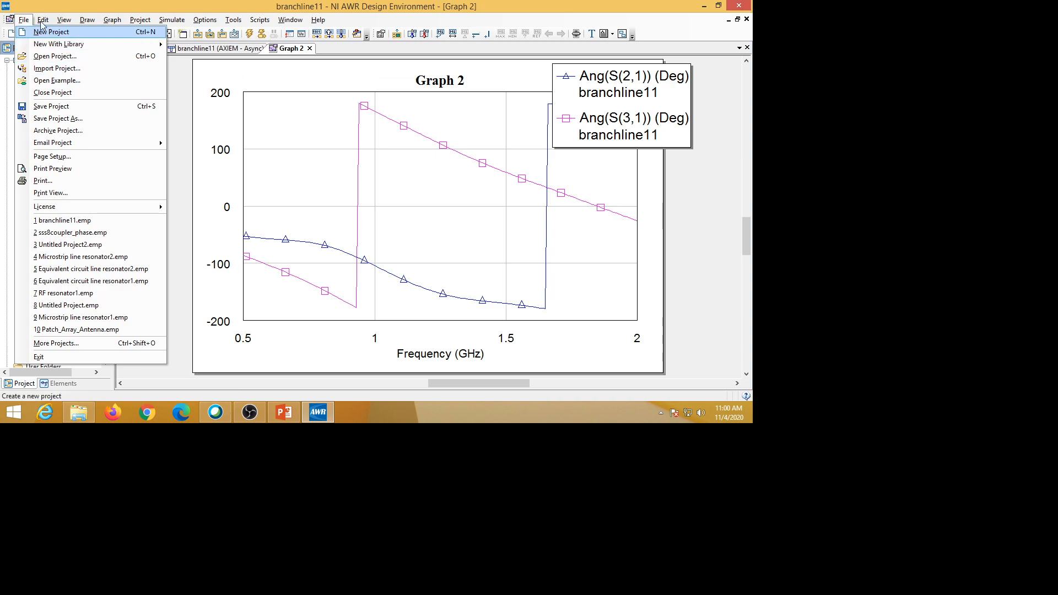
mouse_move(45, 21)
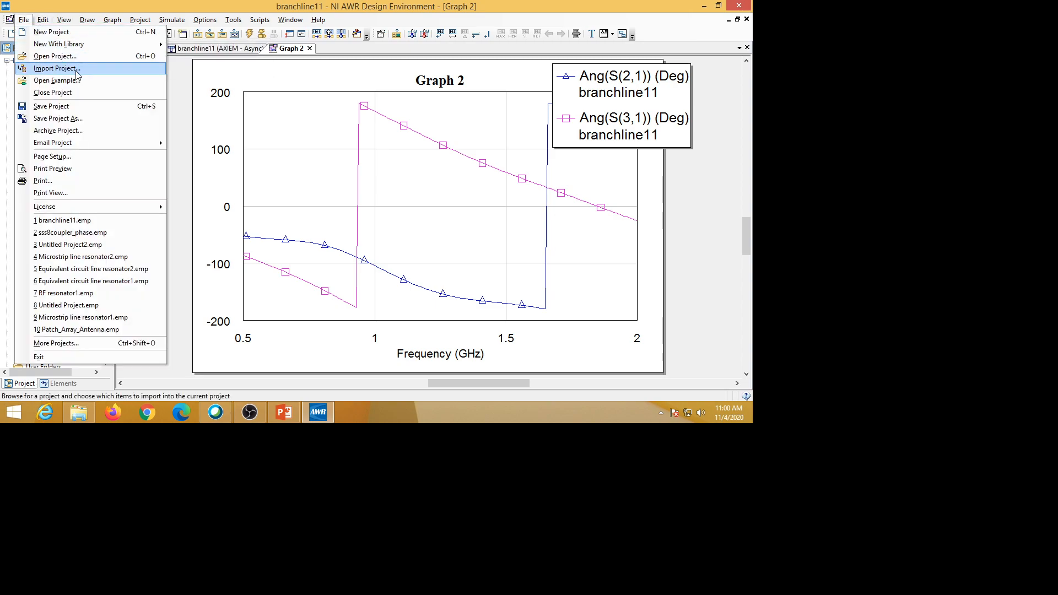
mouse_move(91, 23)
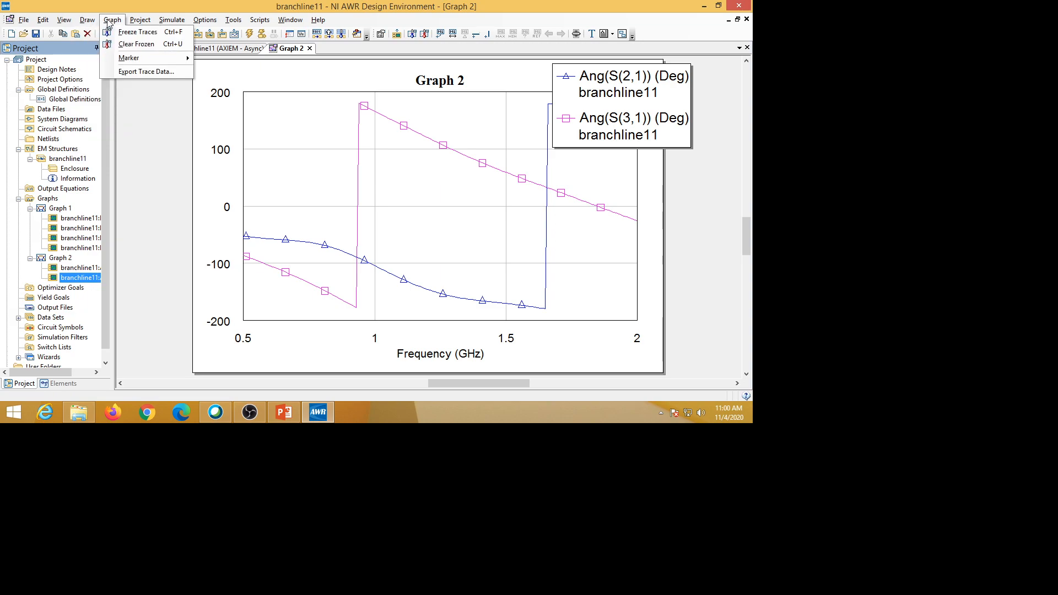
left_click(169, 72)
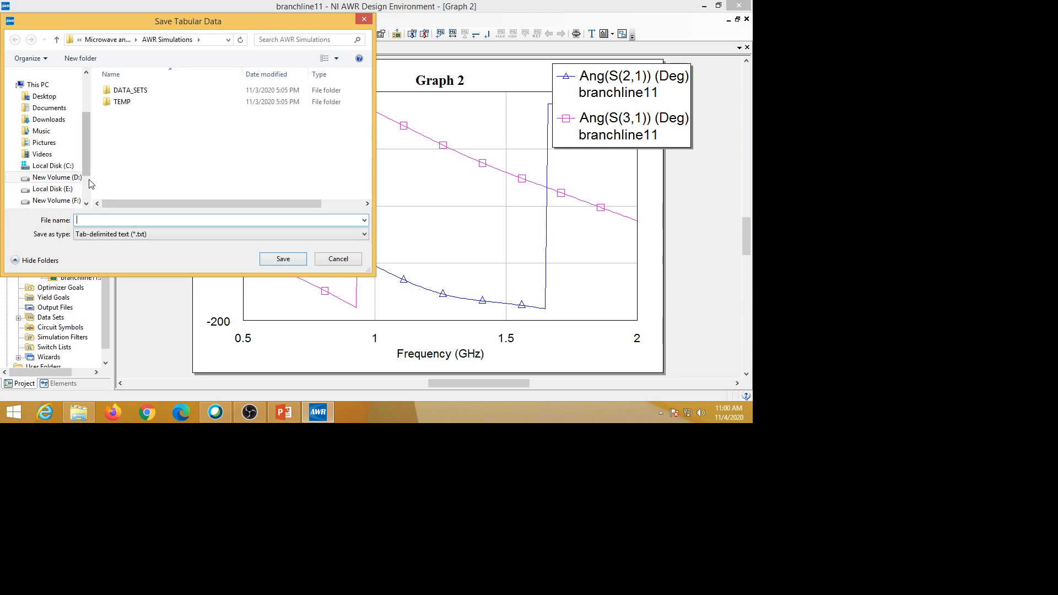
left_click(52, 98)
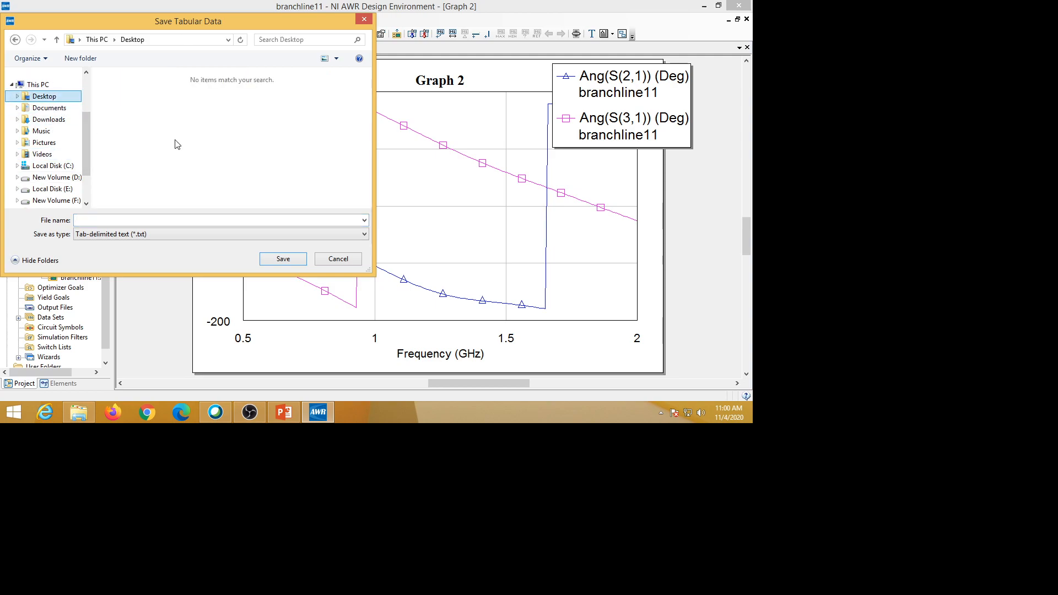
left_click(85, 221)
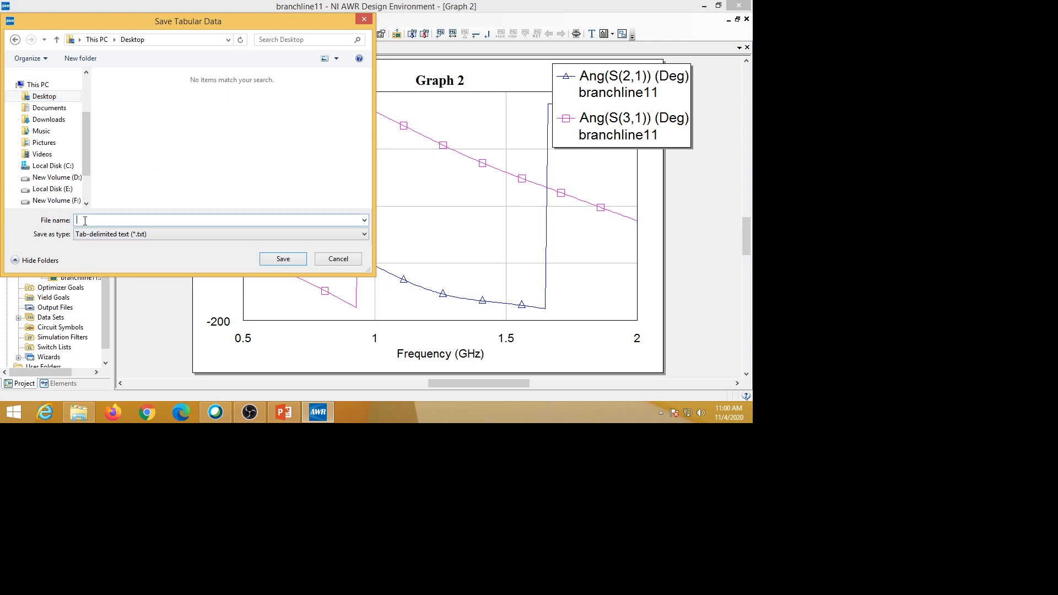
type("s21")
type("-31")
type("s31")
left_click_drag(102, 220, 71, 222)
type("phase")
left_click(283, 259)
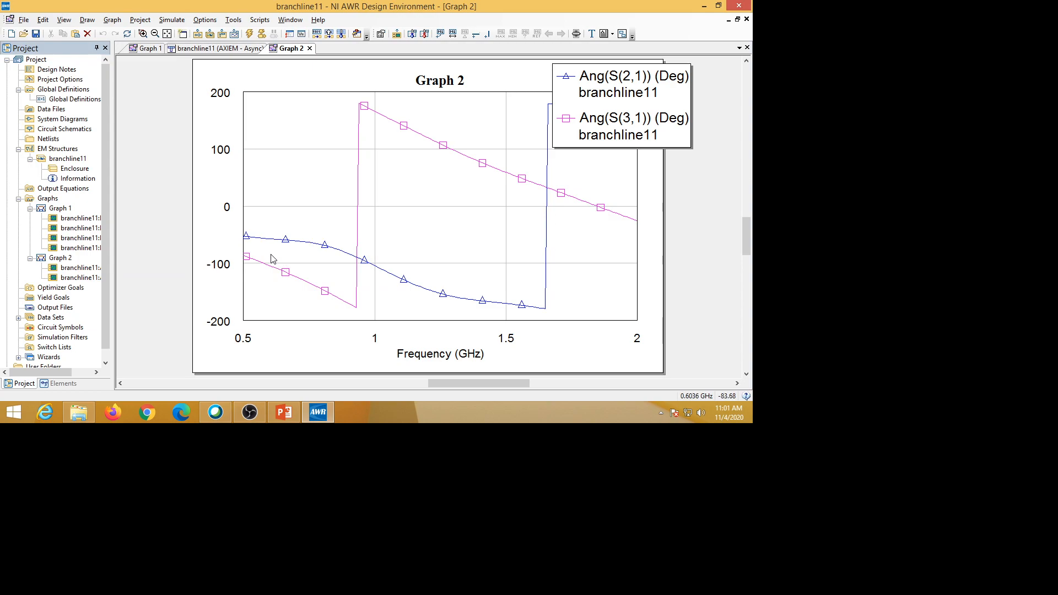
Open the exported phase file from the desktop and look through its frequency, Ang(S(2,1)) and Ang(S(3,1)) columns
left_click(705, 7)
left_click(712, 7)
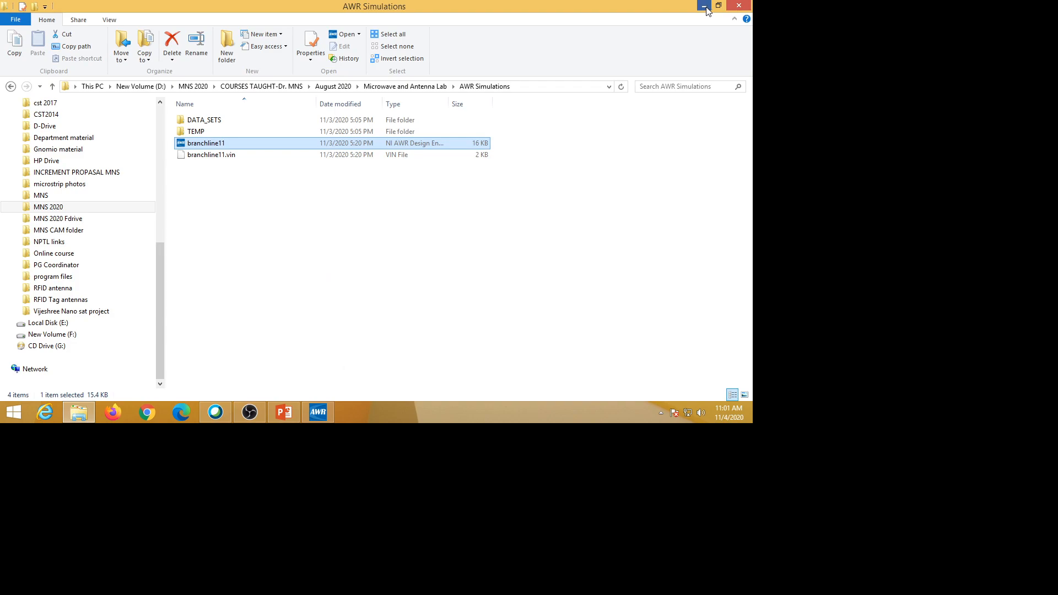
left_click(711, 7)
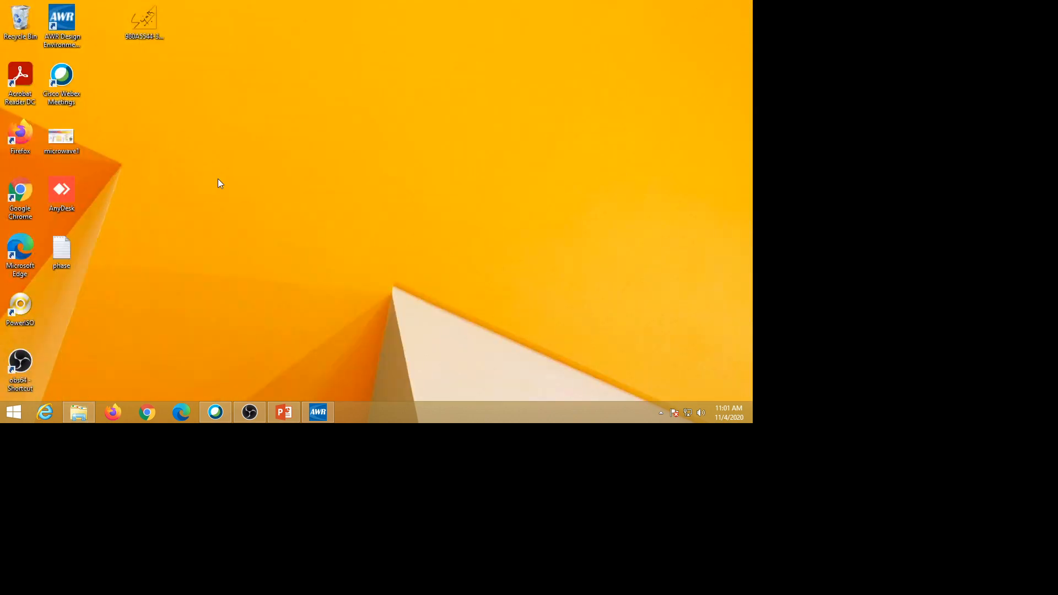
double_click(63, 252)
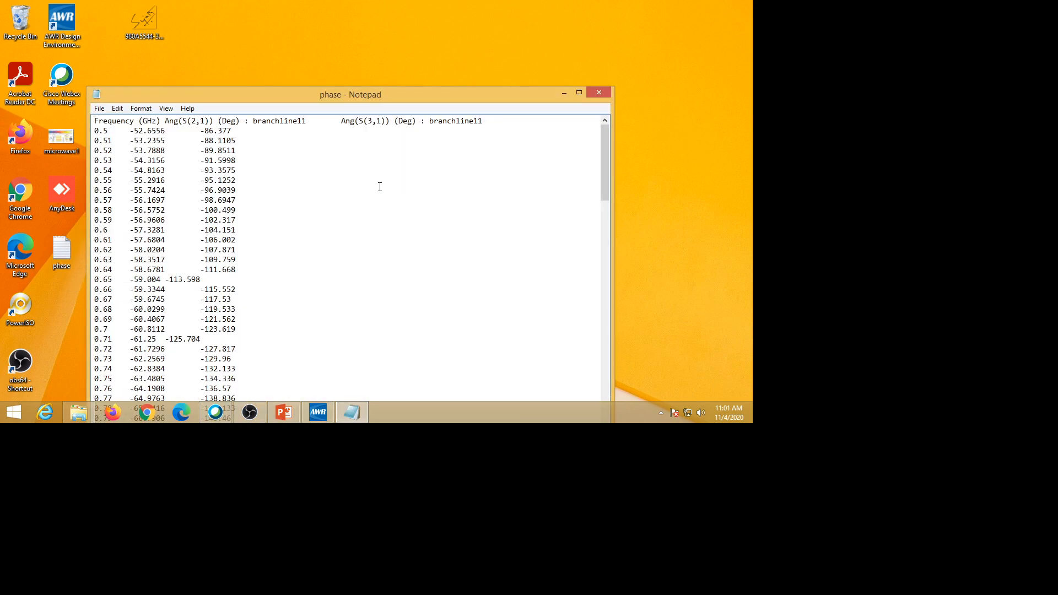
scroll(363, 210, "down", 12)
scroll(353, 229, "down", 14)
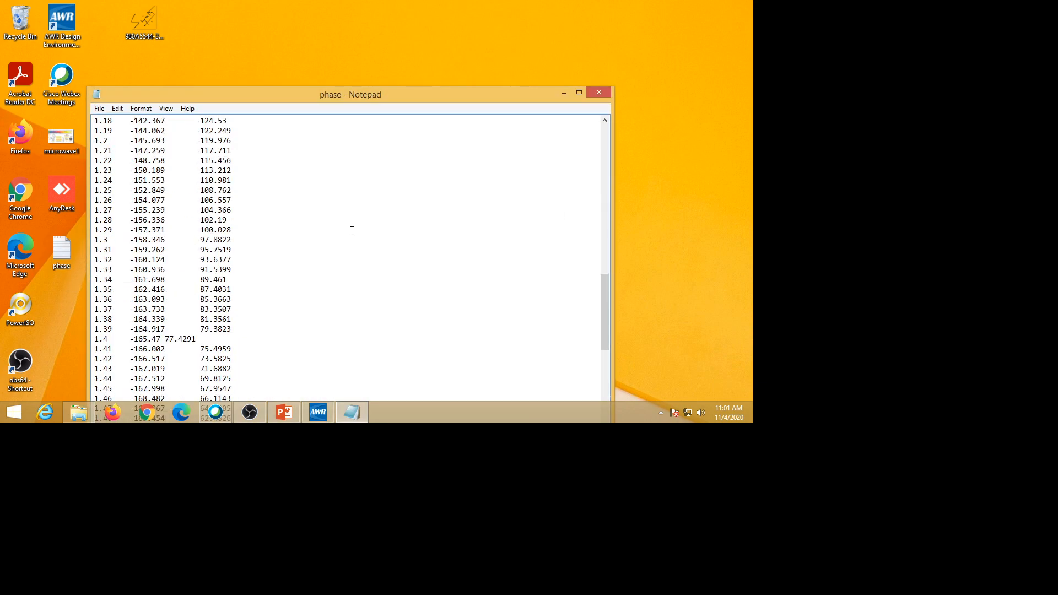
scroll(350, 230, "up", 20)
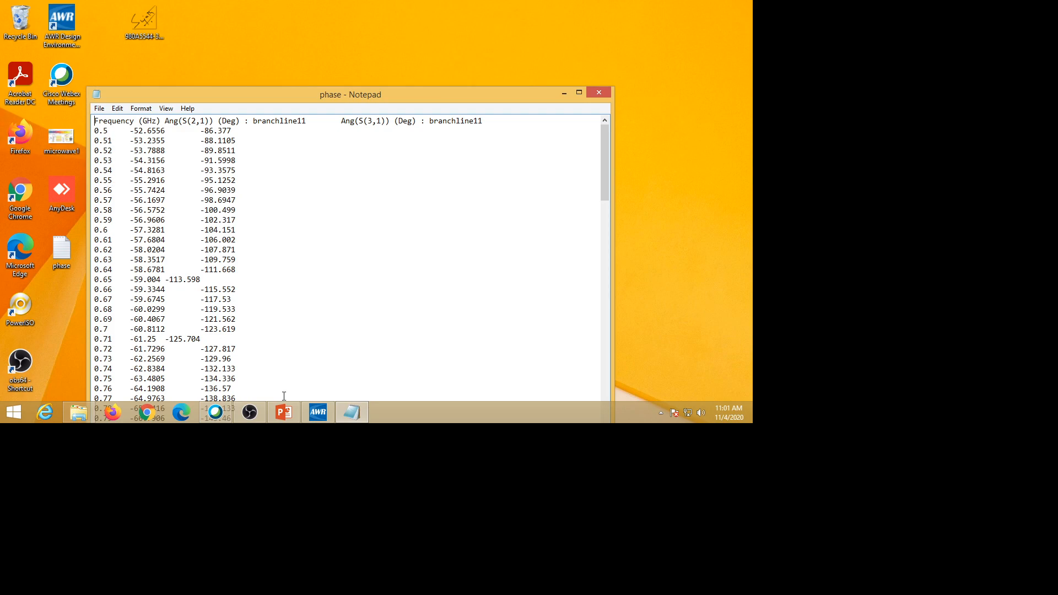
Compare the Phase (S21-S31) figure on the PowerPoint slide with the angle data in the phase text file, and close the file
left_click(271, 414)
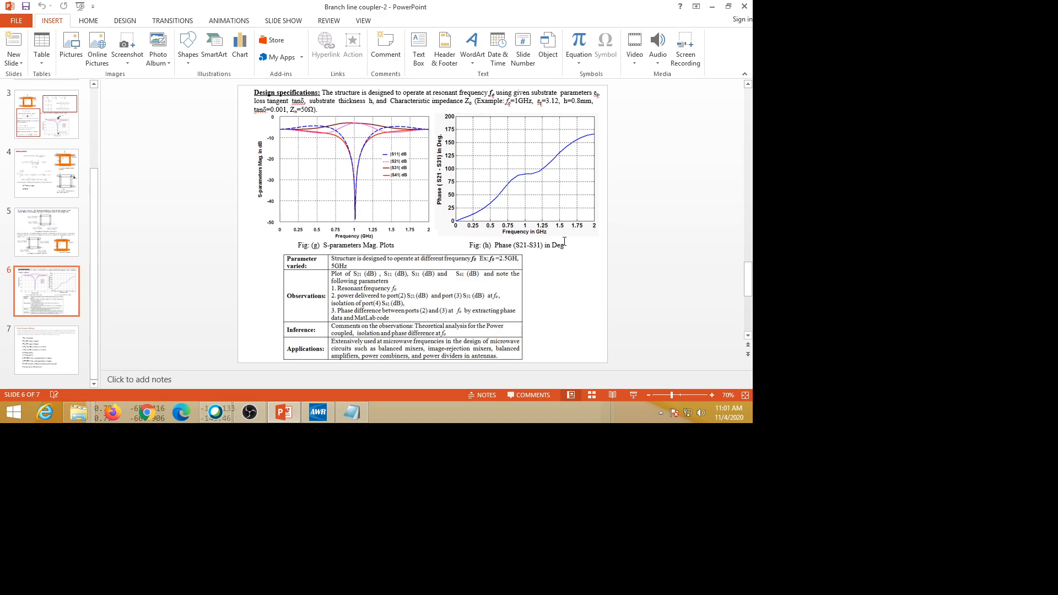
left_click(712, 7)
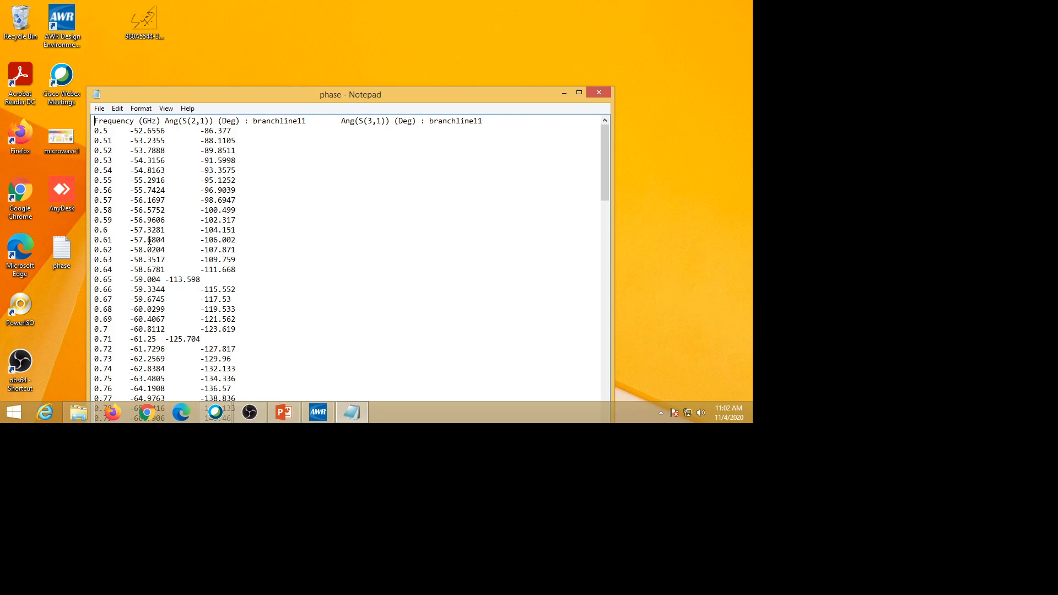
scroll(149, 237, "down", 20)
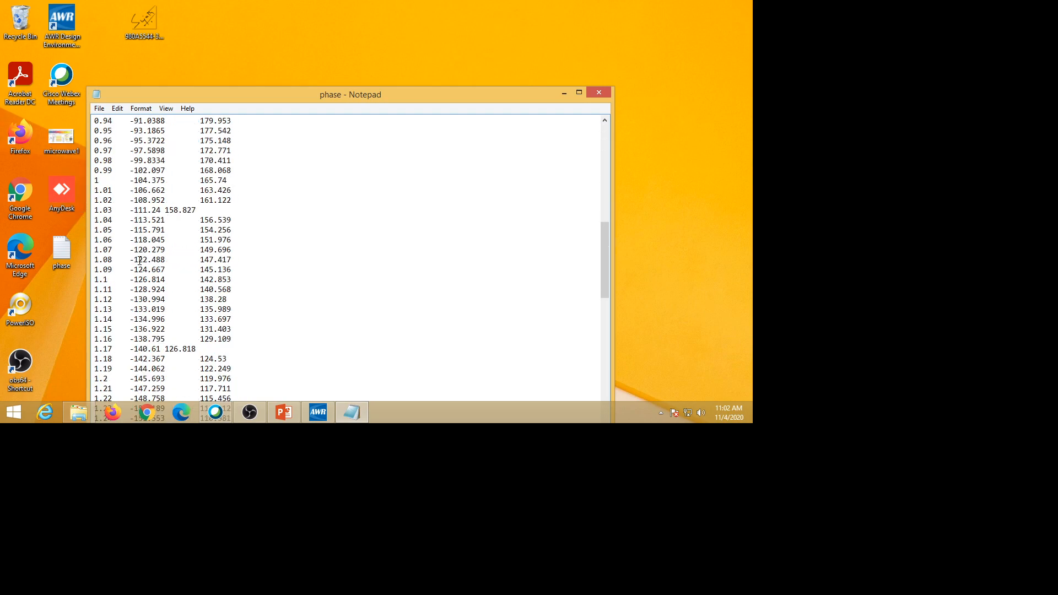
scroll(141, 260, "up", 3)
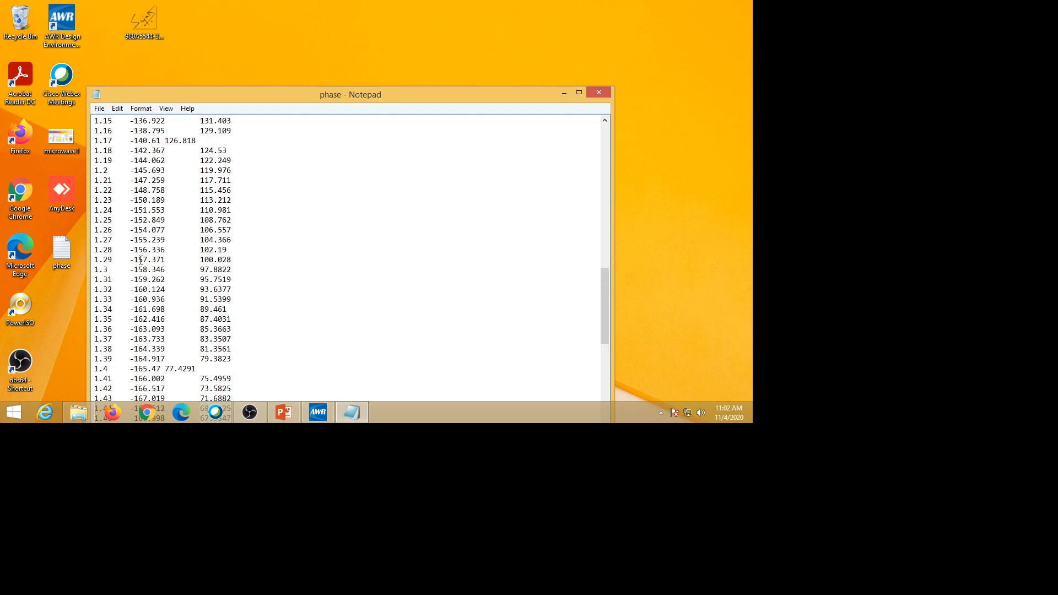
scroll(141, 261, "up", 6)
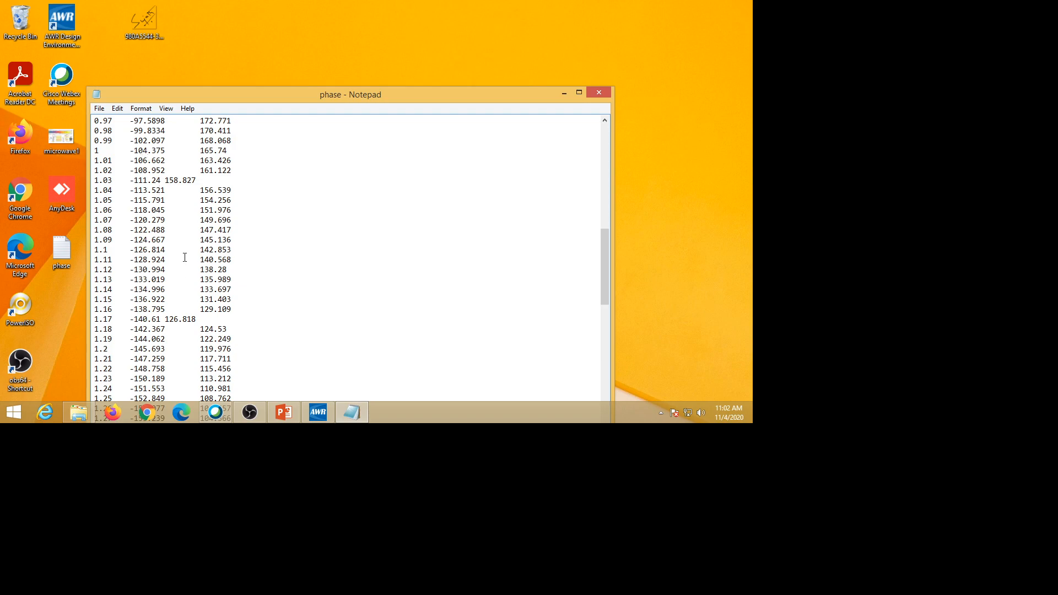
scroll(185, 256, "up", 4)
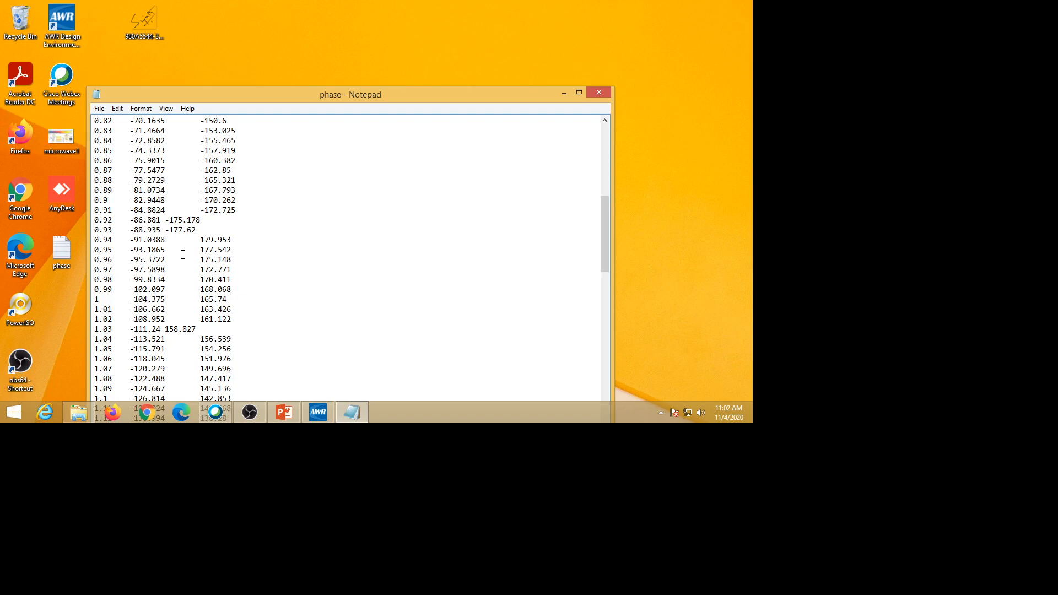
scroll(185, 257, "down", 20)
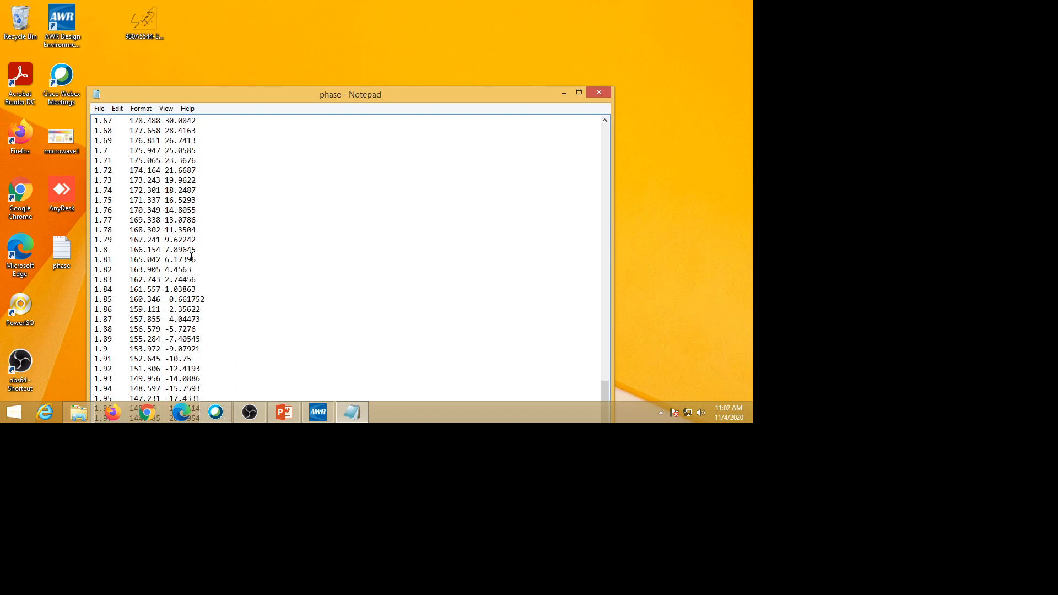
scroll(193, 257, "up", 12)
scroll(213, 259, "up", 6)
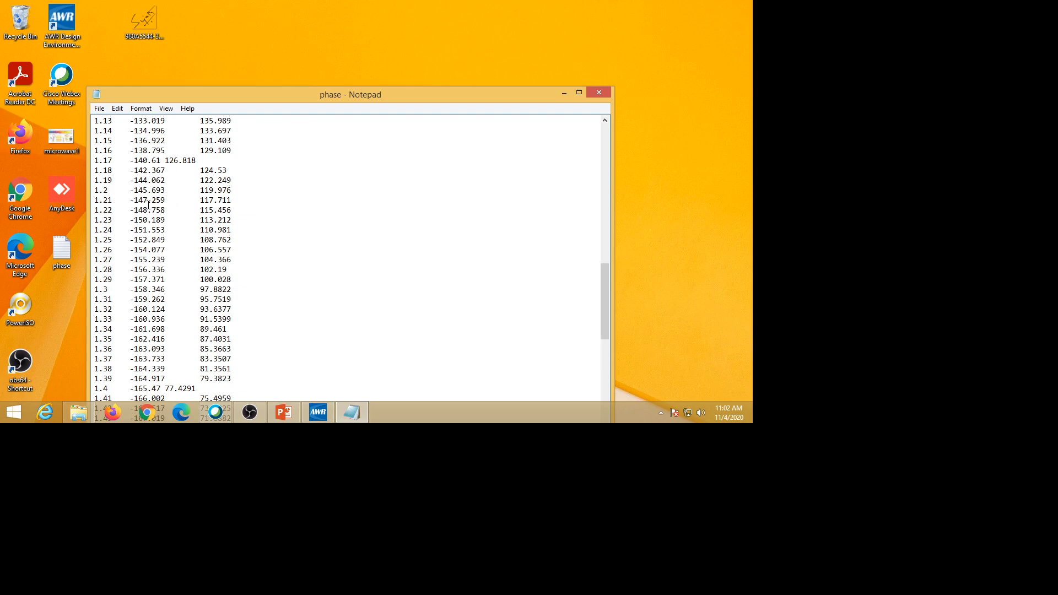
left_click(599, 93)
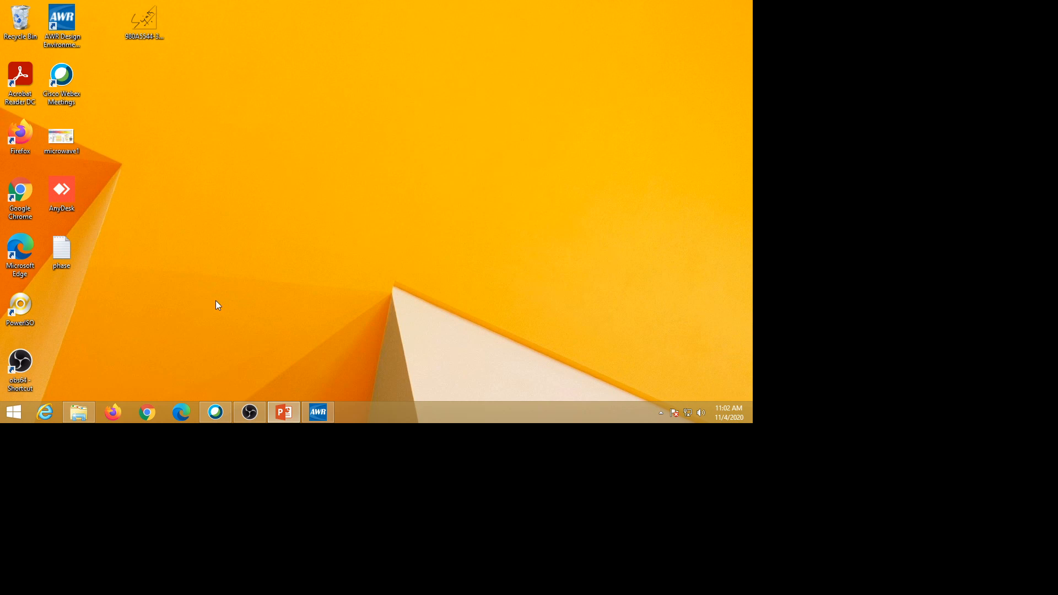
Search Windows for "ex", launch Excel 2013 maximized and start a blank workbook
left_click(15, 413)
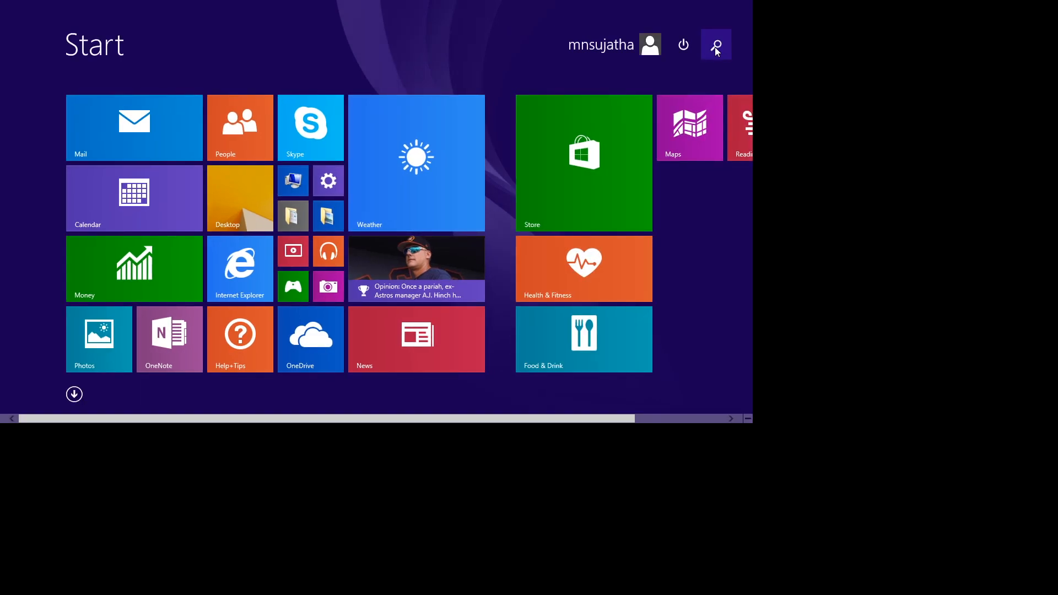
left_click(716, 45)
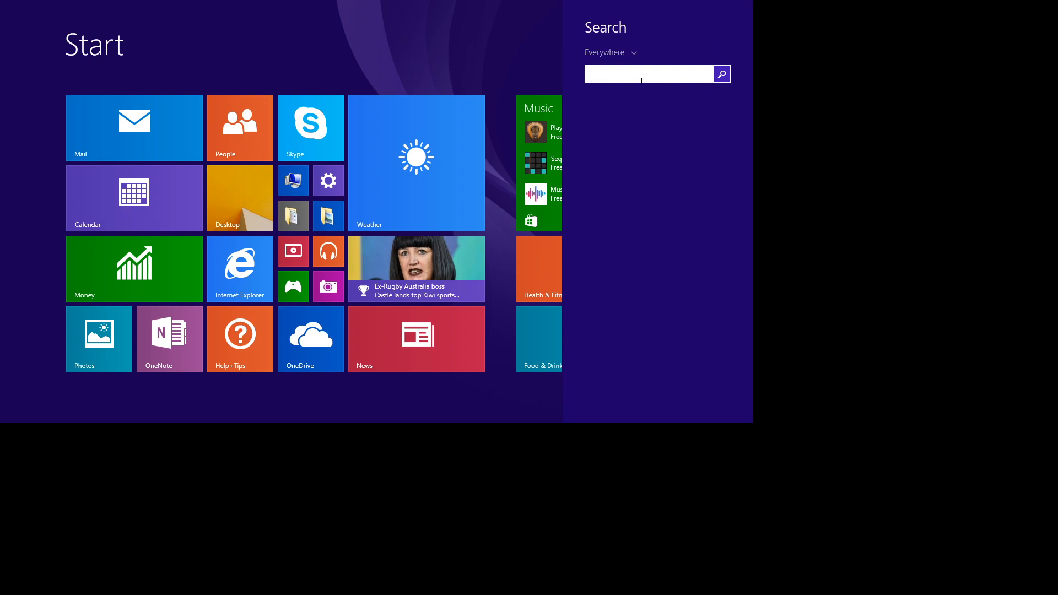
type("exex")
left_click(598, 74)
key("BackSpace")
key("BackSpace")
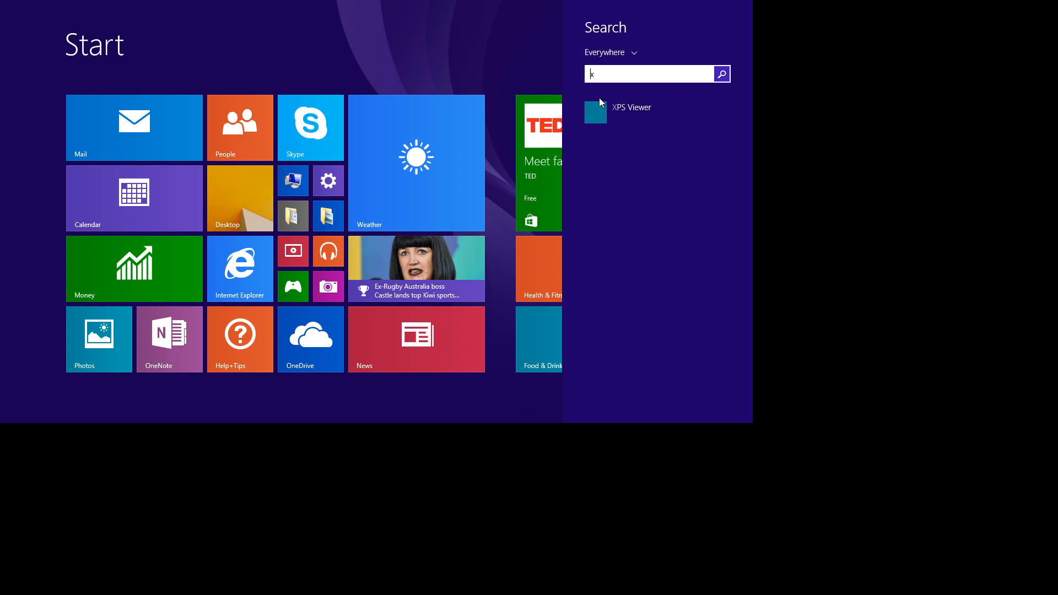
type("e")
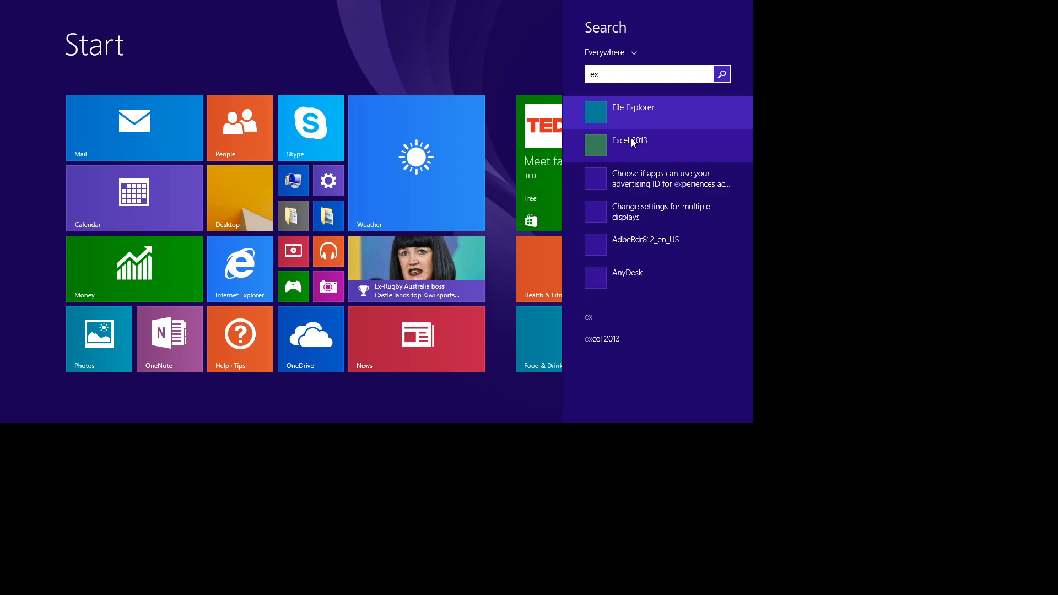
left_click(630, 143)
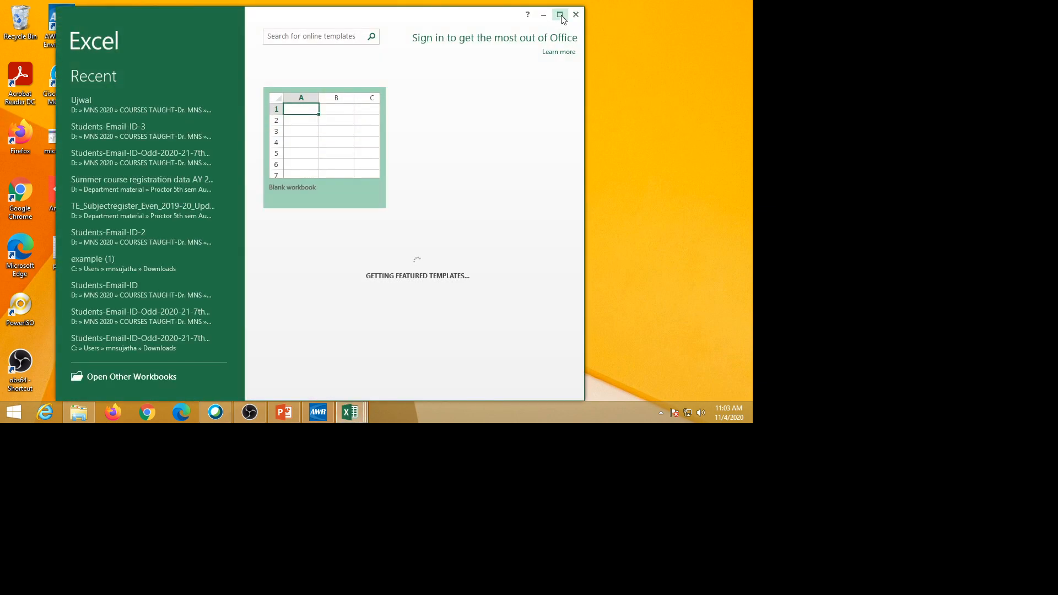
left_click(561, 15)
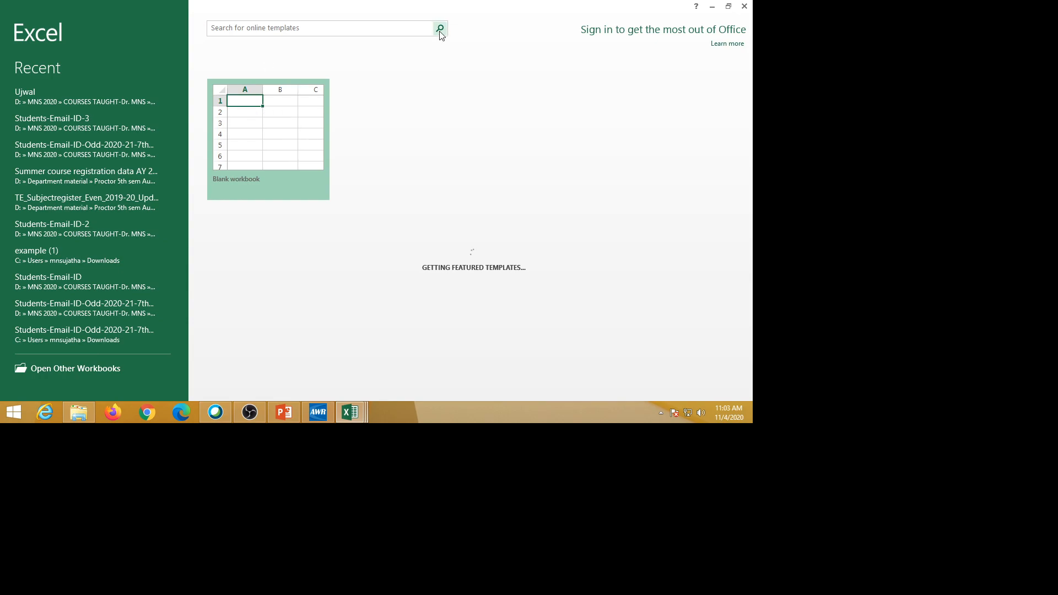
left_click(274, 124)
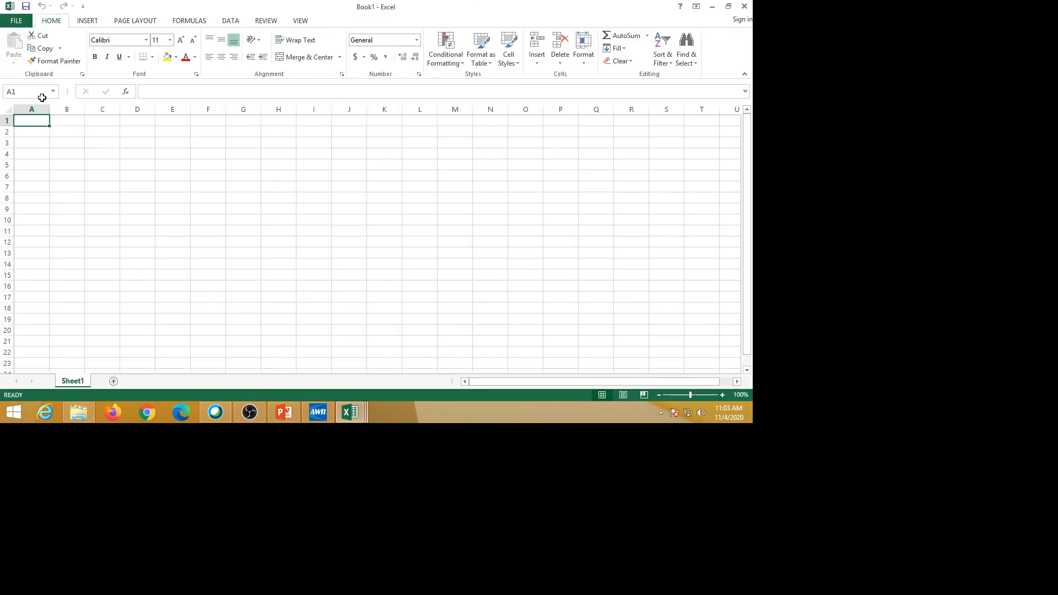
Create another new blank workbook in Excel
left_click(24, 21)
left_click(24, 21)
left_click(21, 22)
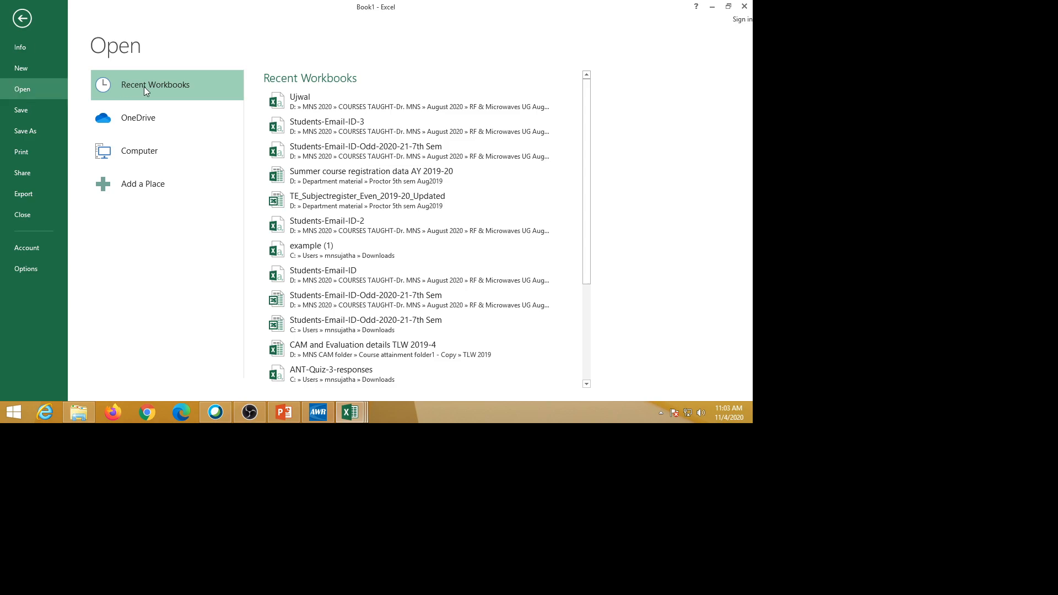
left_click(18, 69)
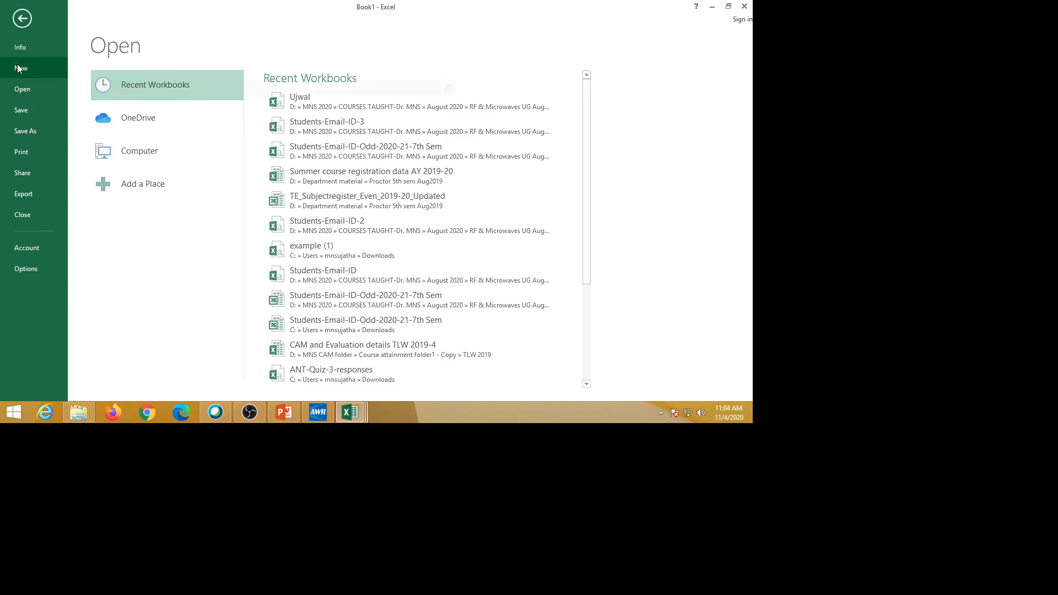
left_click(159, 179)
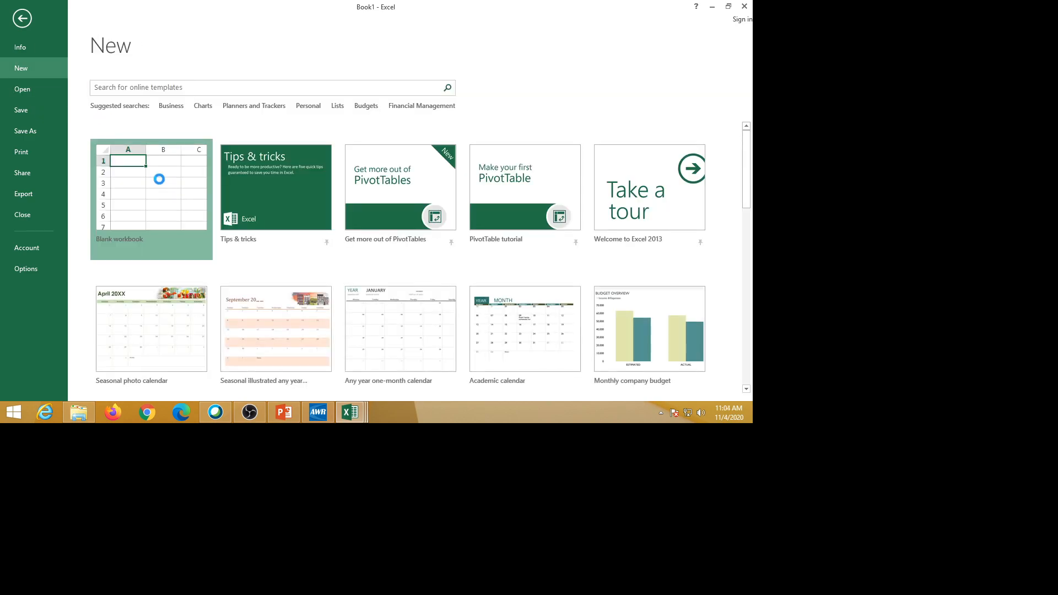
Browse the computer's Desktop folder with All Files shown and open the phase text file in Excel
left_click(15, 24)
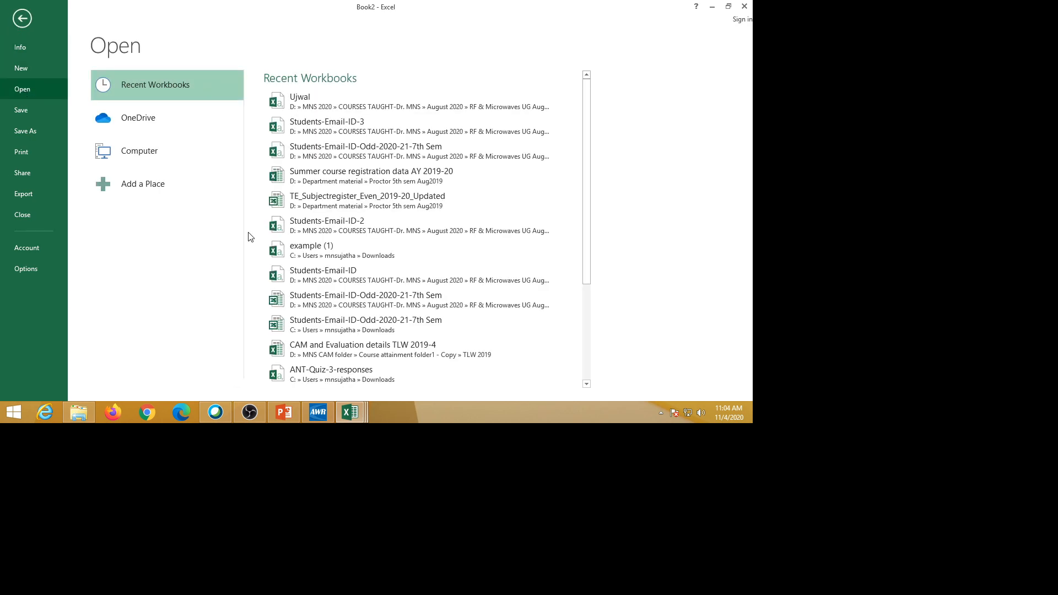
left_click(147, 154)
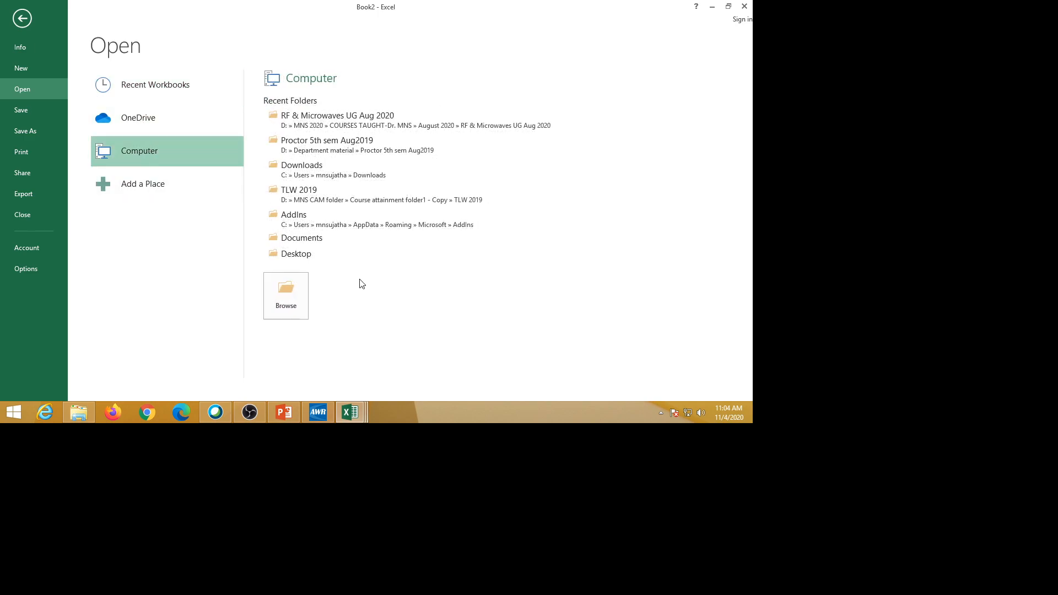
left_click(300, 253)
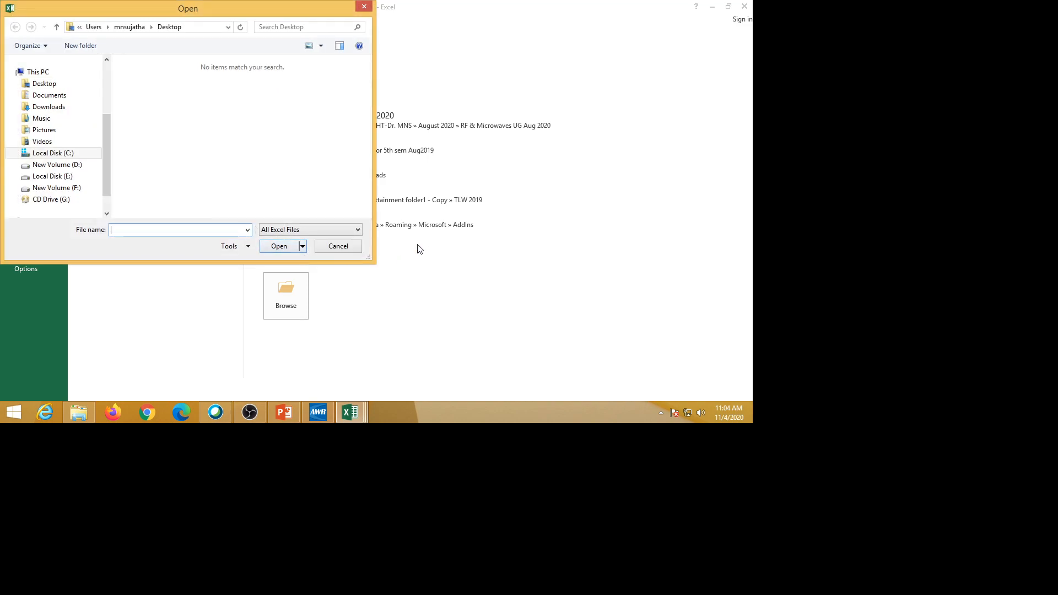
left_click(355, 230)
left_click(282, 242)
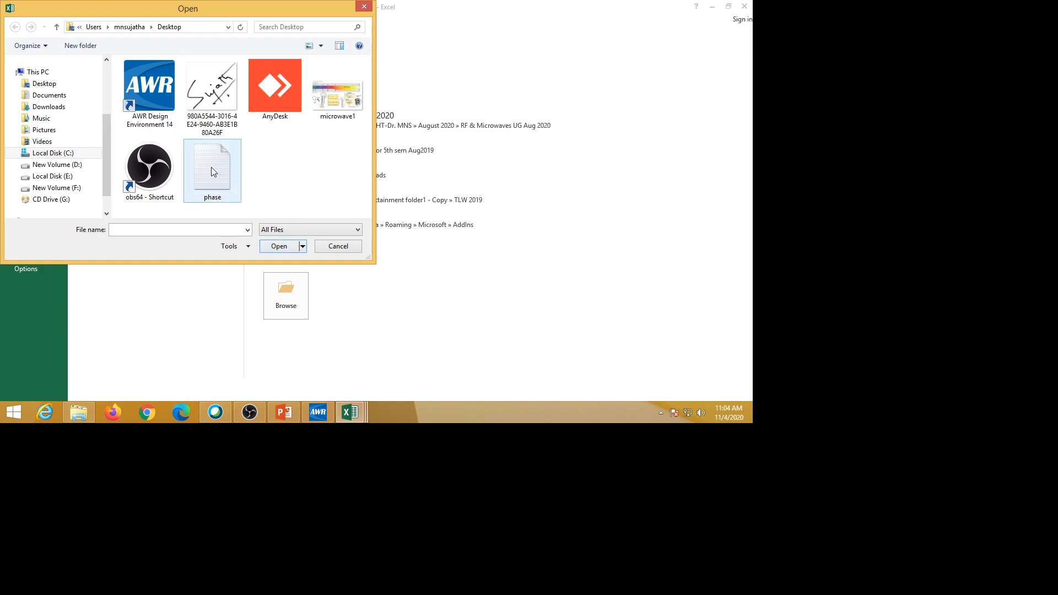
left_click(212, 171)
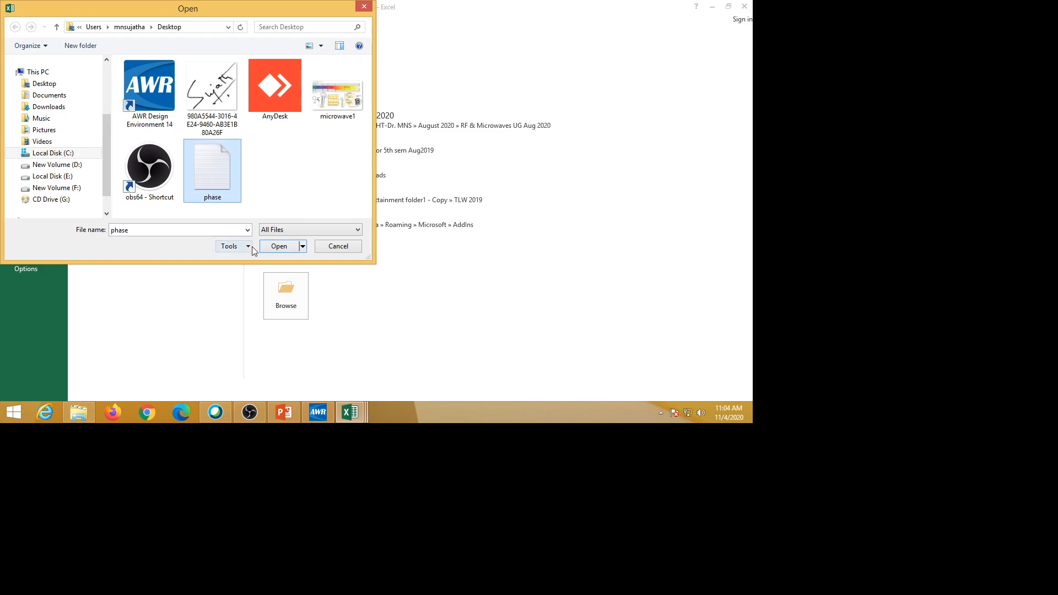
left_click(281, 245)
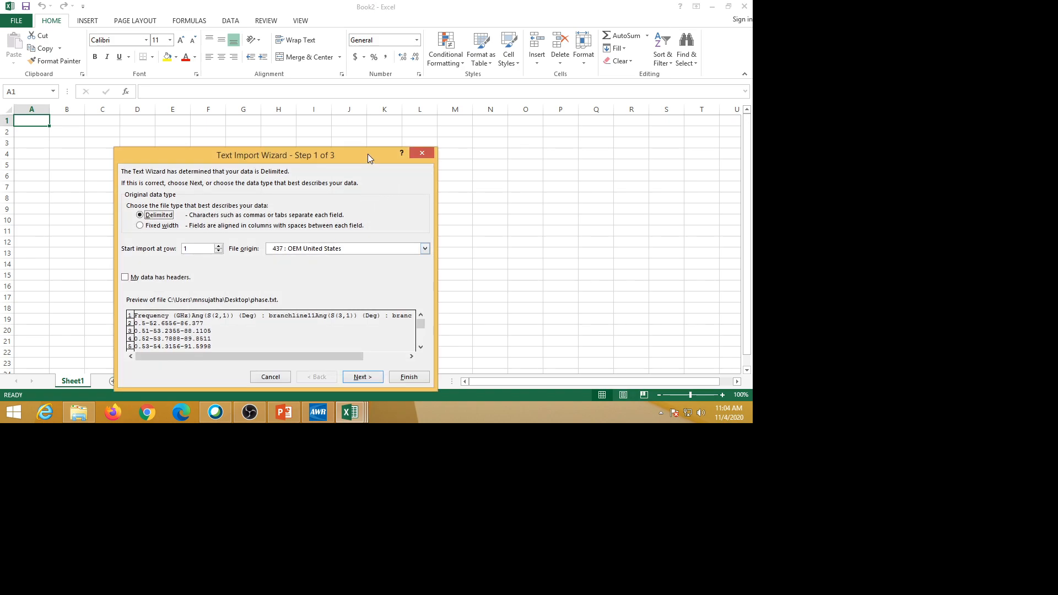
Import the phase text as delimited data starting at row 2, with Space added to the Tab delimiter, and finish the import
left_click_drag(369, 154, 343, 13)
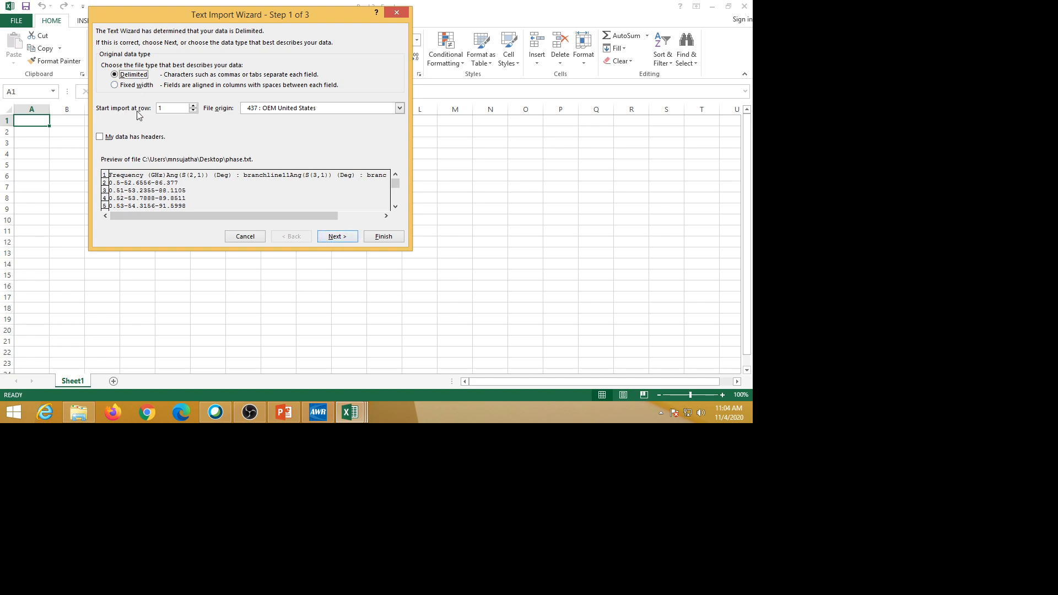
left_click(193, 105)
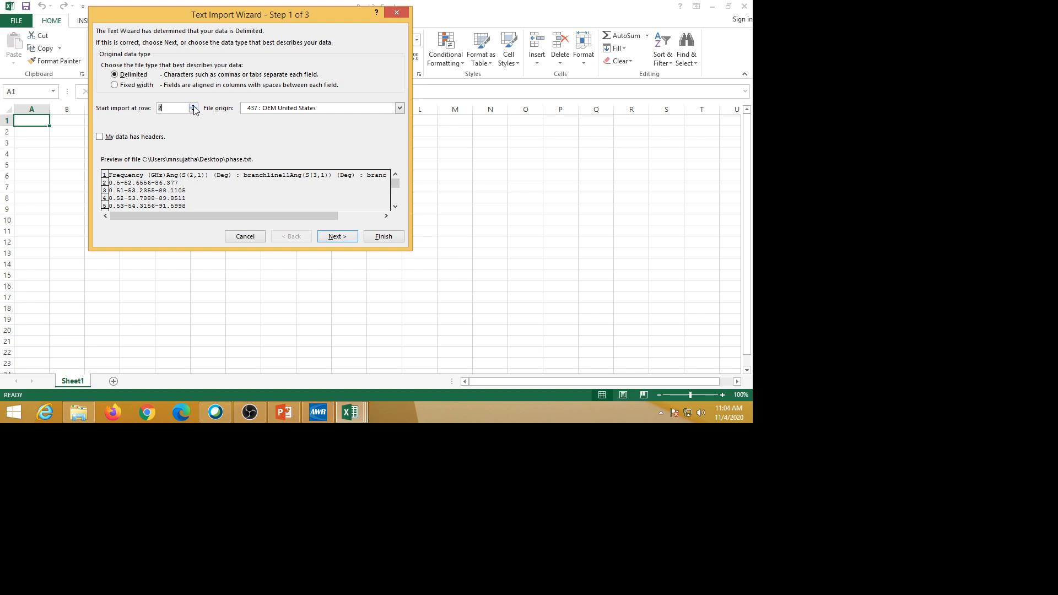
left_click(333, 238)
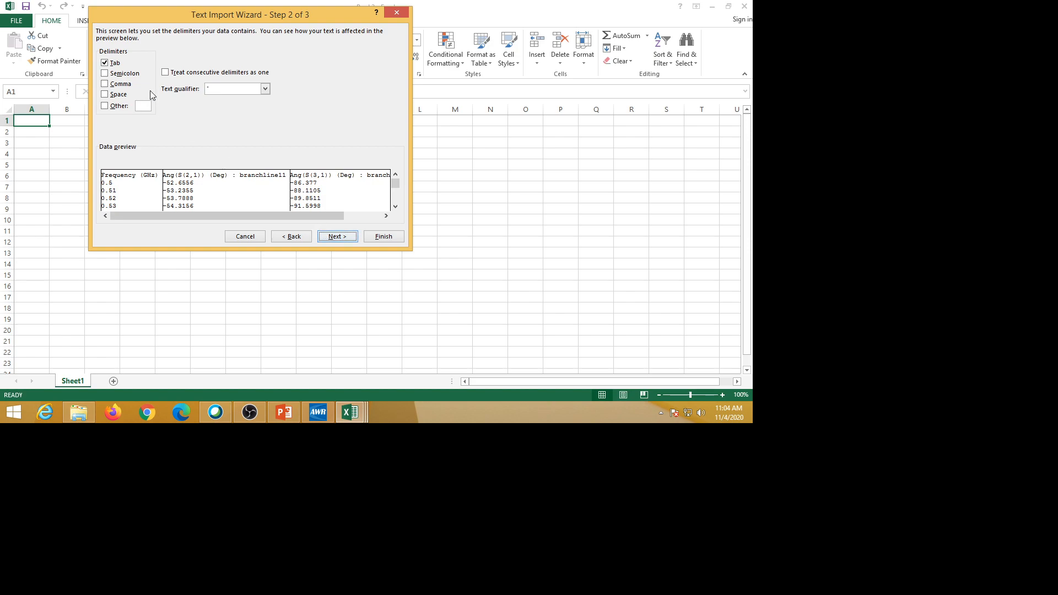
left_click(107, 95)
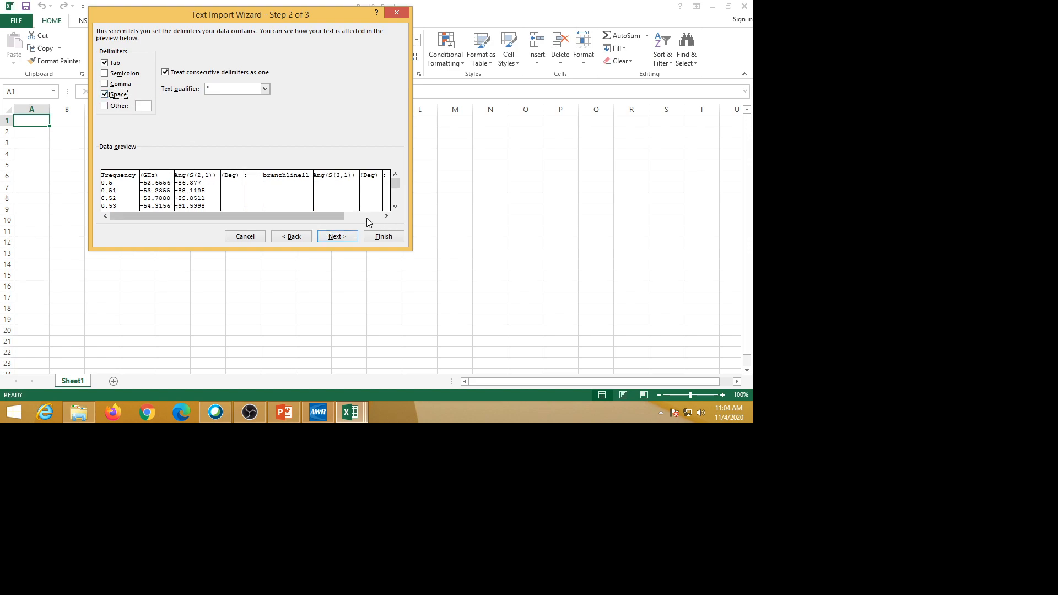
left_click(383, 237)
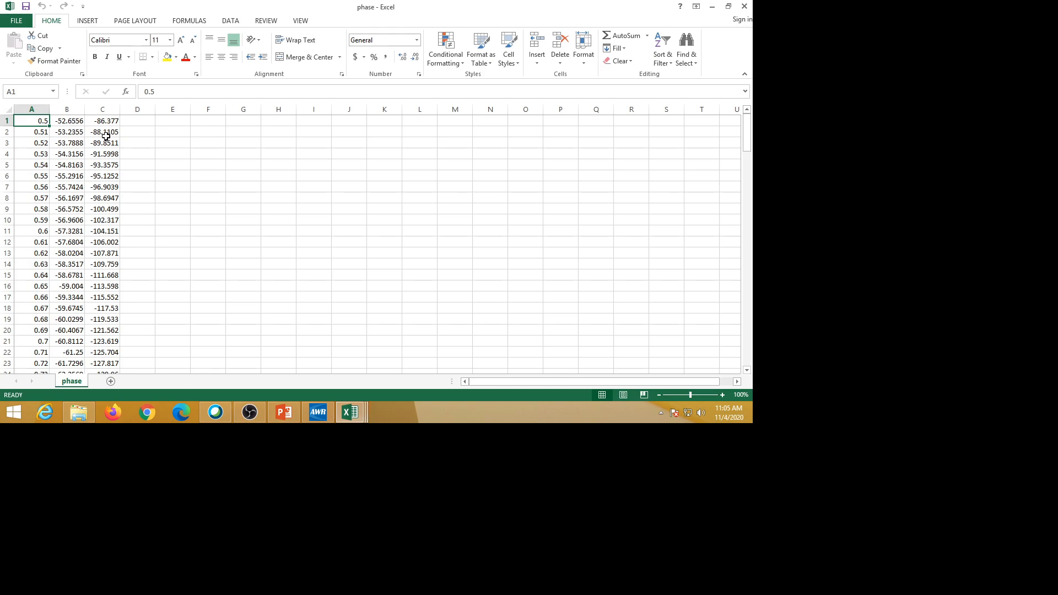
Look through the imported frequency, S21 angle and S31 angle columns in the phase sheet
scroll(207, 182, "down", 1)
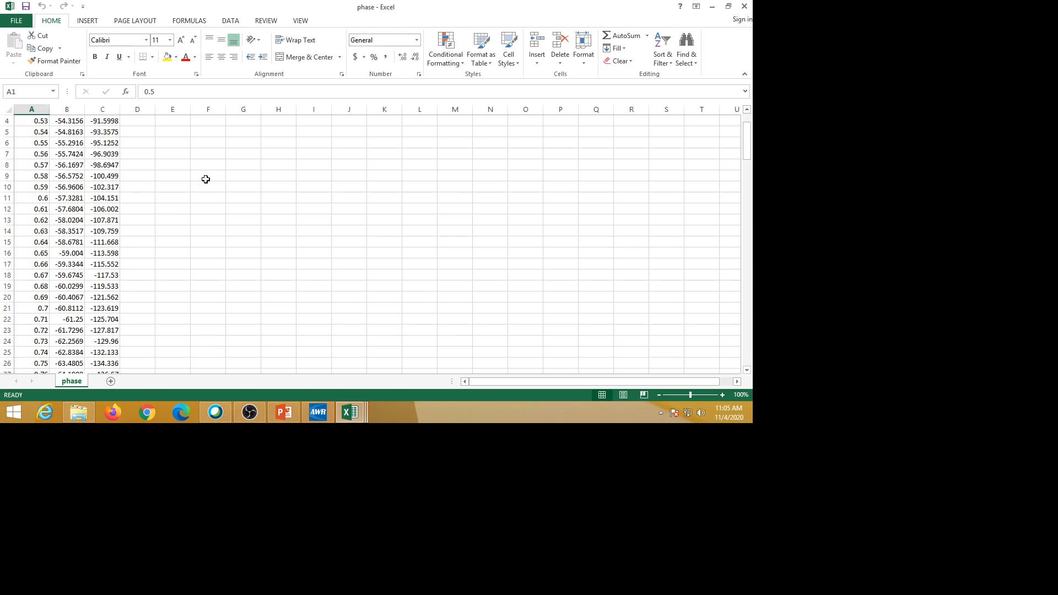
scroll(156, 182, "up", 1)
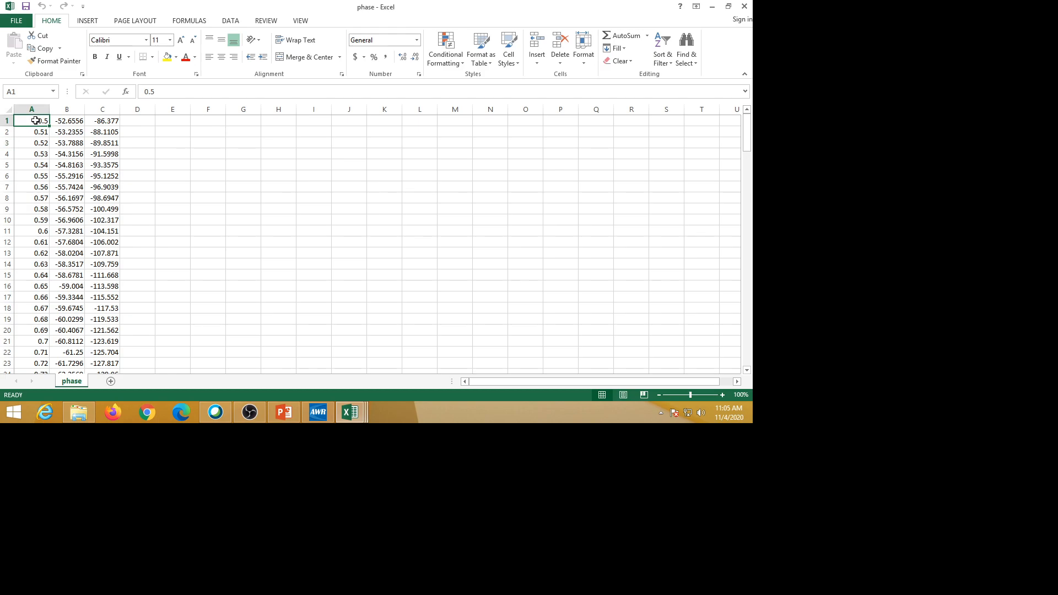
left_click(72, 110)
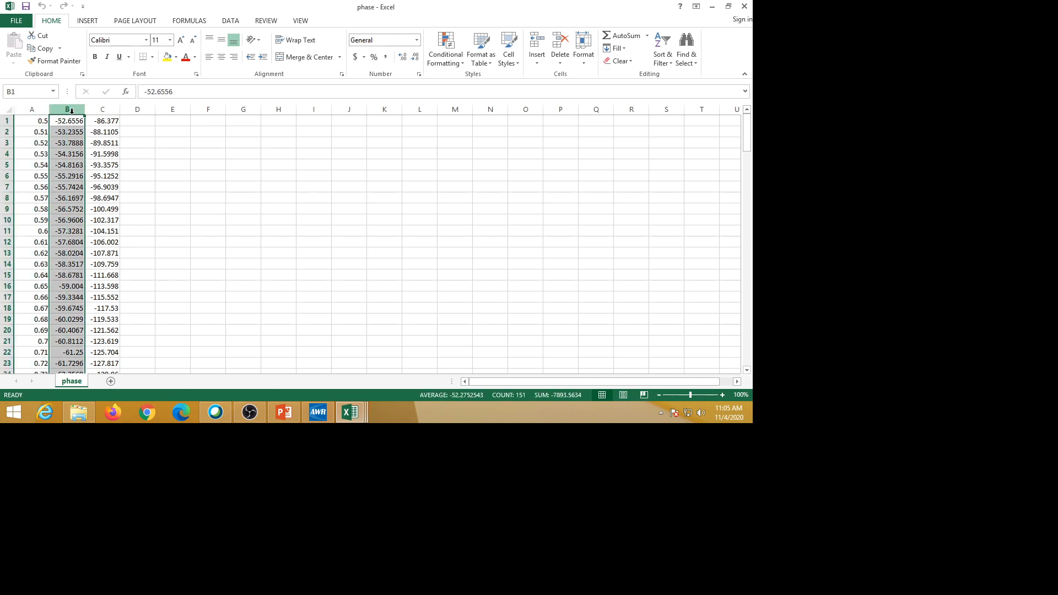
left_click(105, 110)
left_click(266, 197)
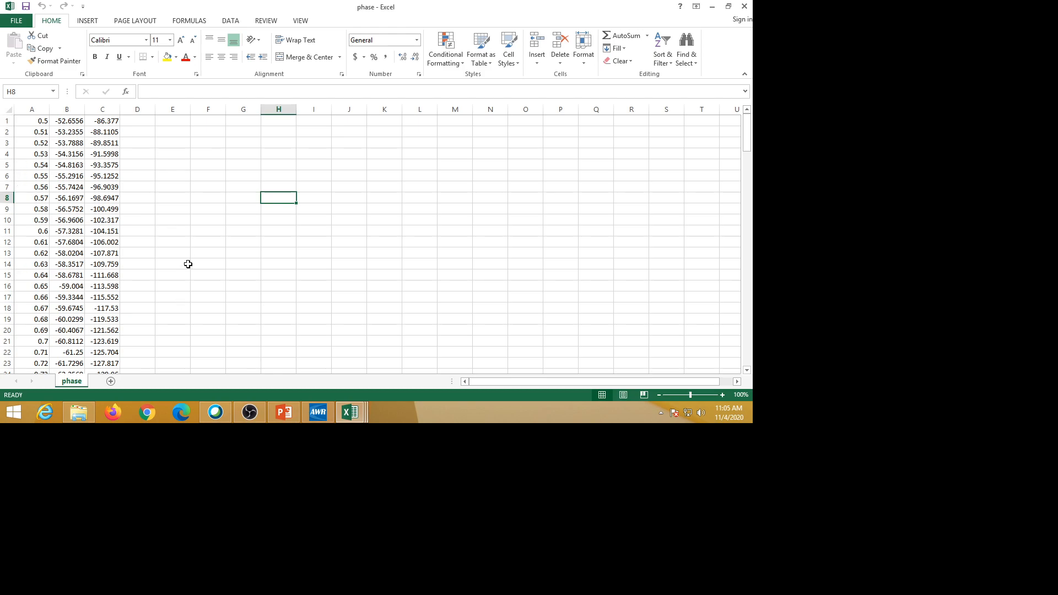
Switch to the PowerPoint presentation and show slide 7, "To plot the phase difference", as a full-screen slide show
left_click(322, 412)
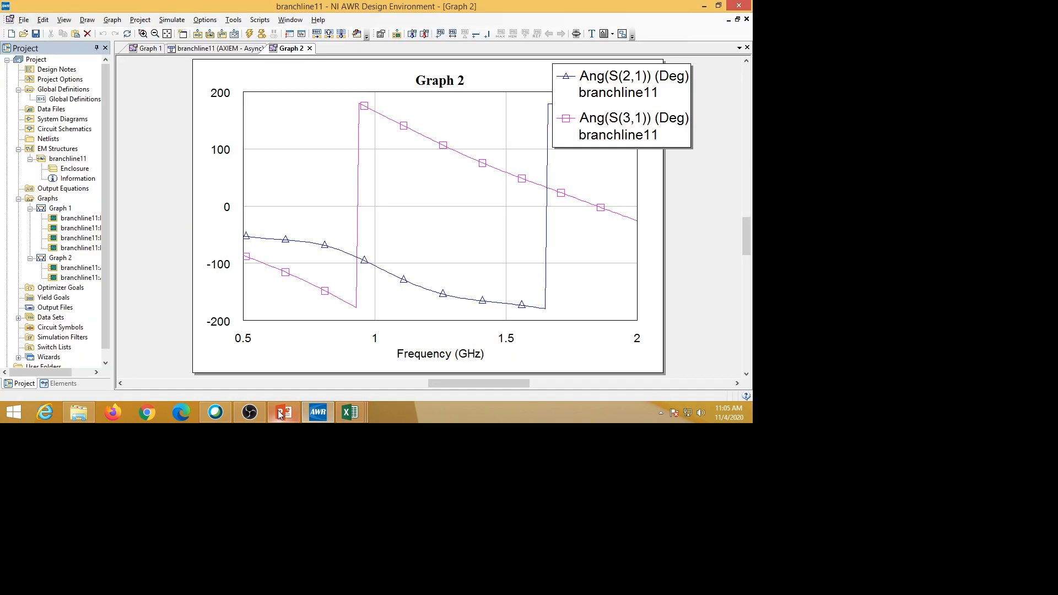
left_click(270, 417)
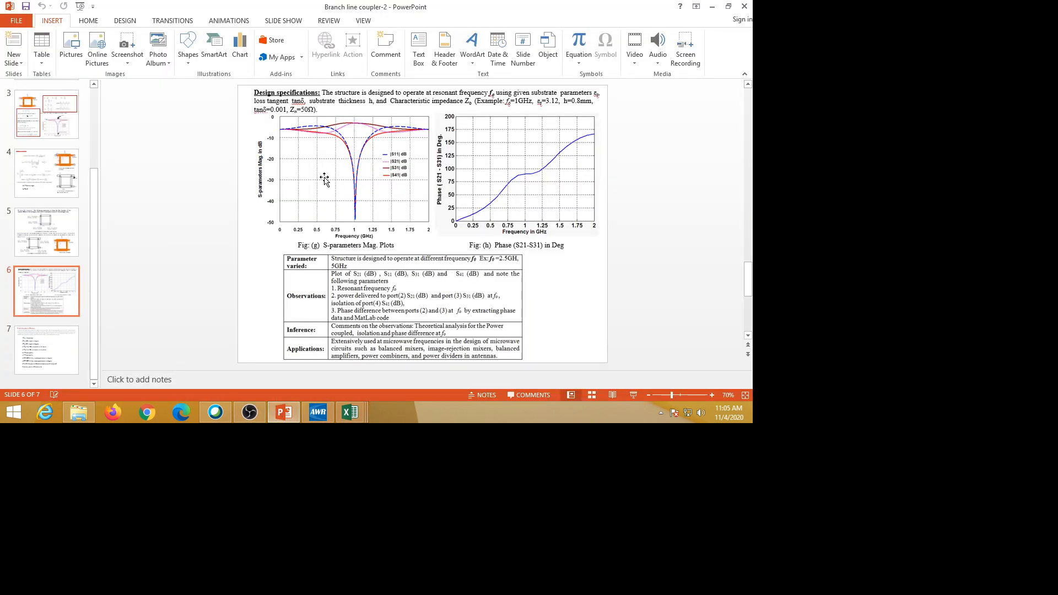
scroll(322, 184, "down", 1)
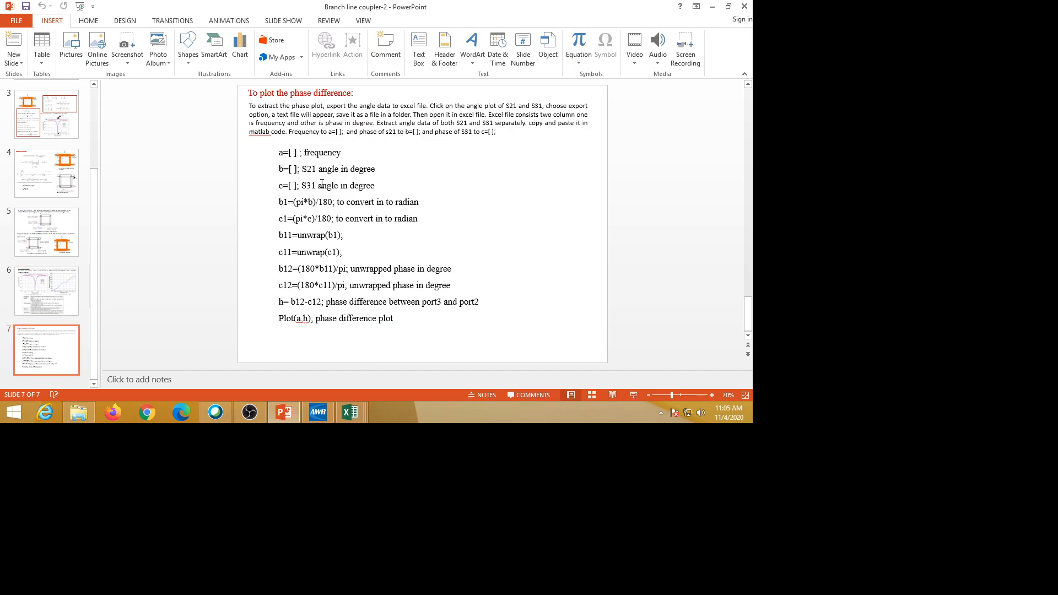
left_click(634, 395)
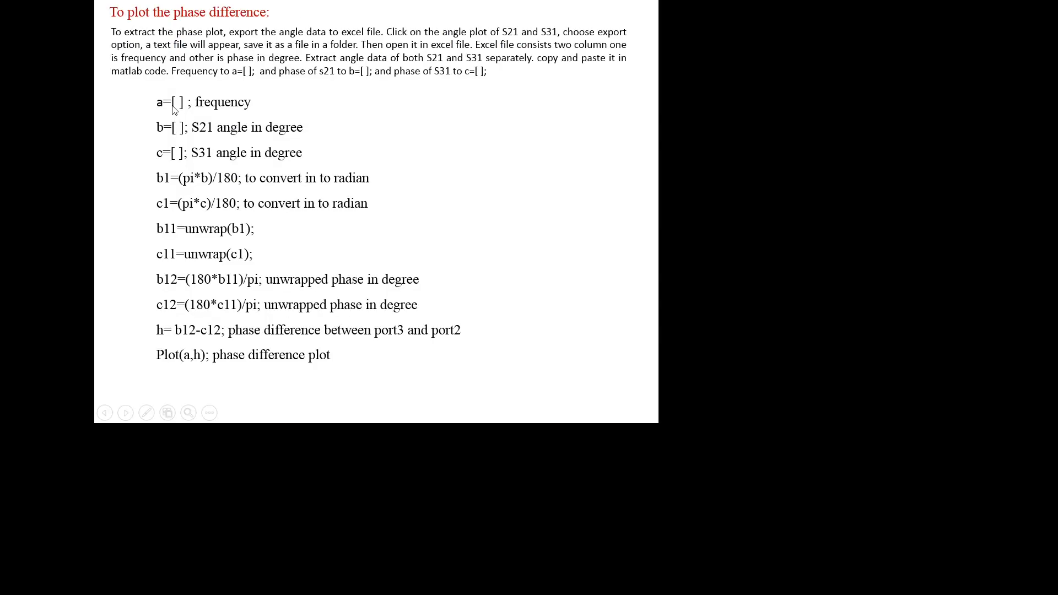